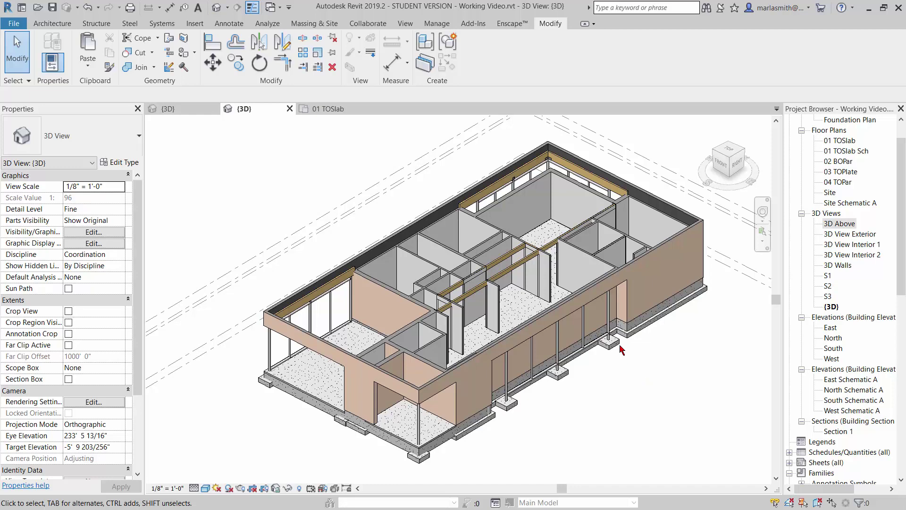
# - Duplicate the {3D} view from the Project Browser
pyautogui.rightClick(831, 306)
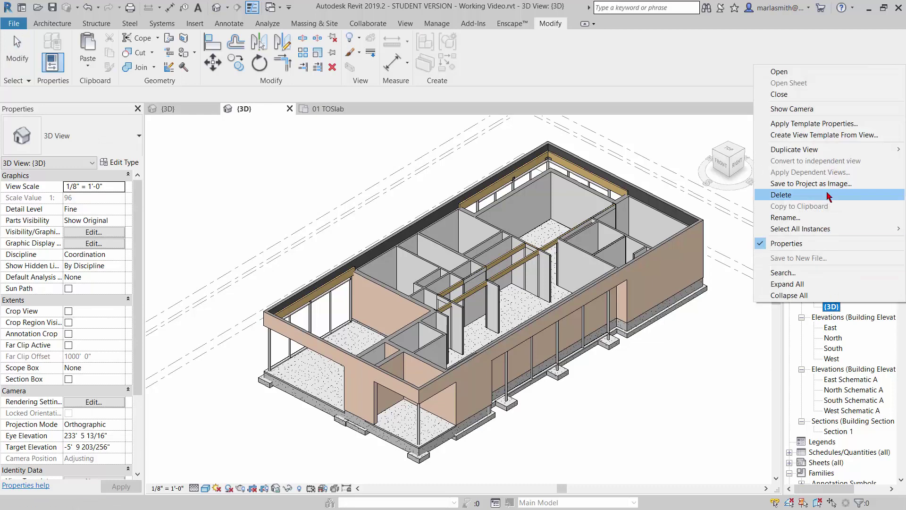
pyautogui.moveTo(797, 149)
pyautogui.click(732, 150)
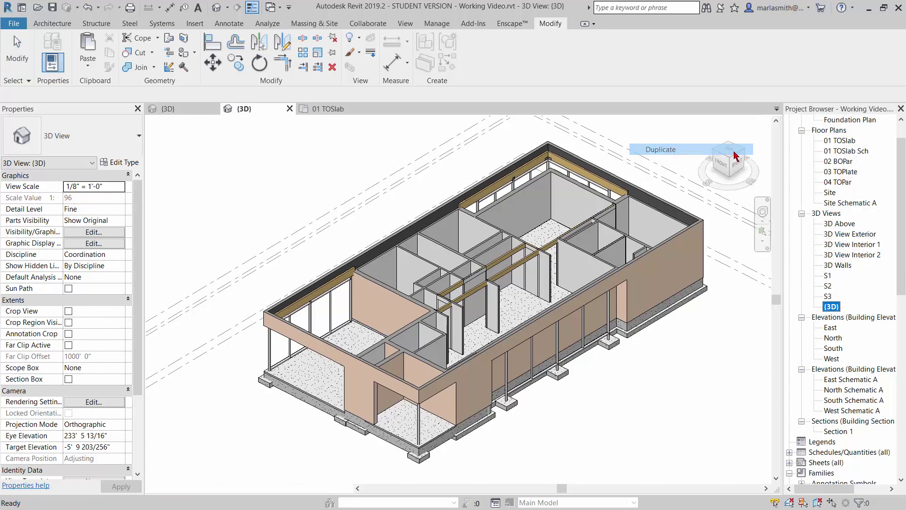
# - Rename the duplicated view to '3D Structure'
pyautogui.rightClick(844, 317)
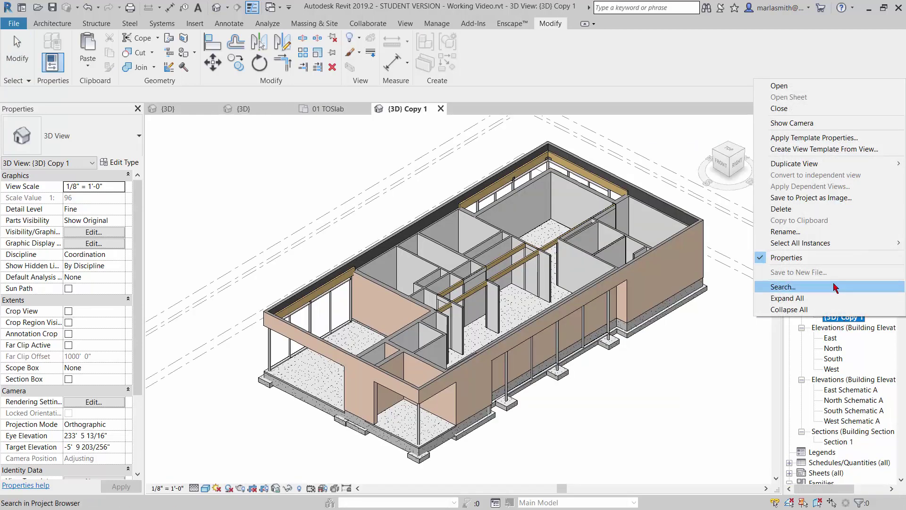
pyautogui.click(811, 231)
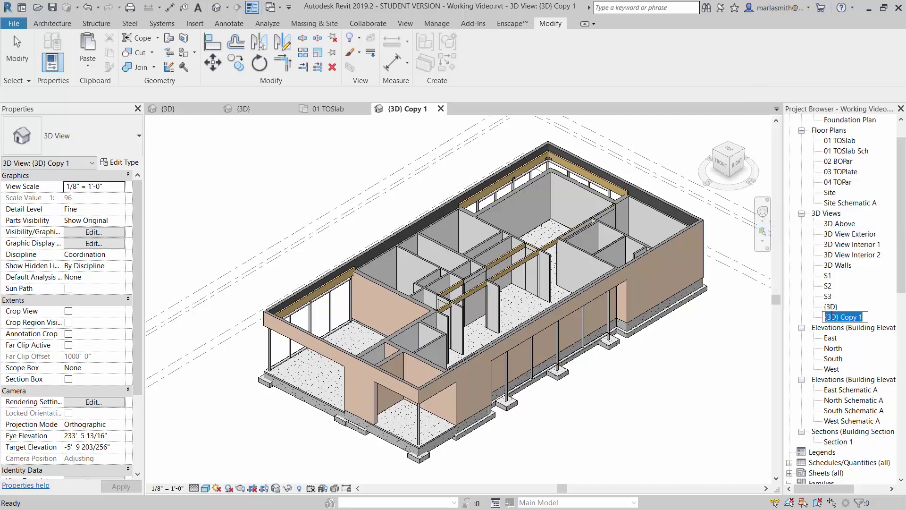
pyautogui.write('3D Structure')
pyautogui.press('Return')
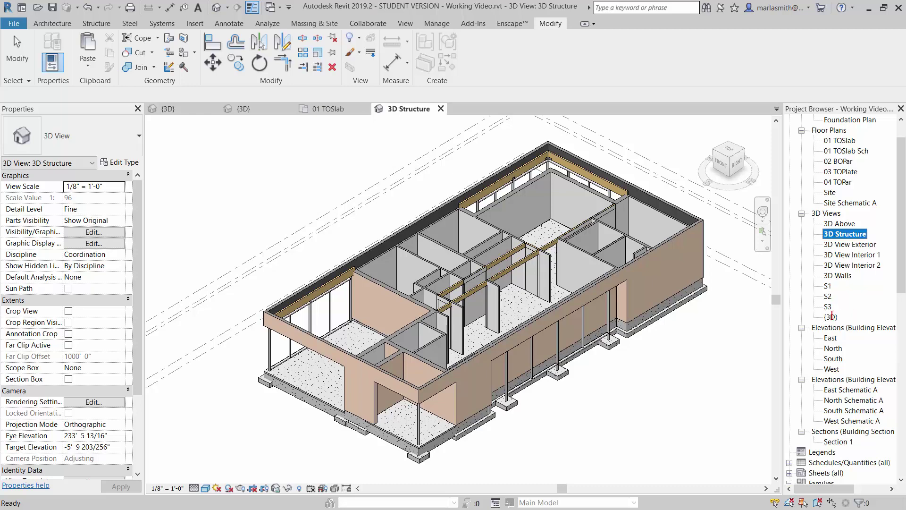
# - Hide all level planes in the view using VH on a selected level
pyautogui.click(390, 182)
pyautogui.press('v')
pyautogui.press('h')
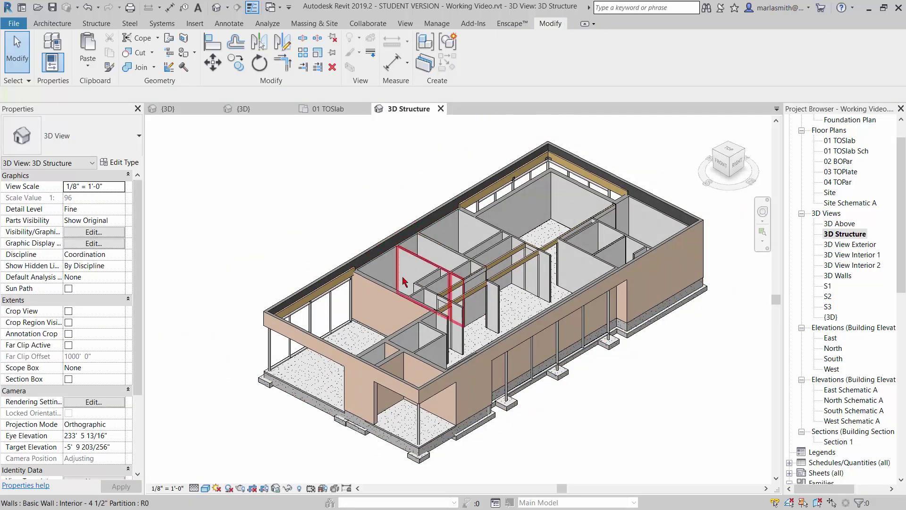
# - Select all instances of an interior partition wall, then clear the selection without hiding
pyautogui.click(449, 254)
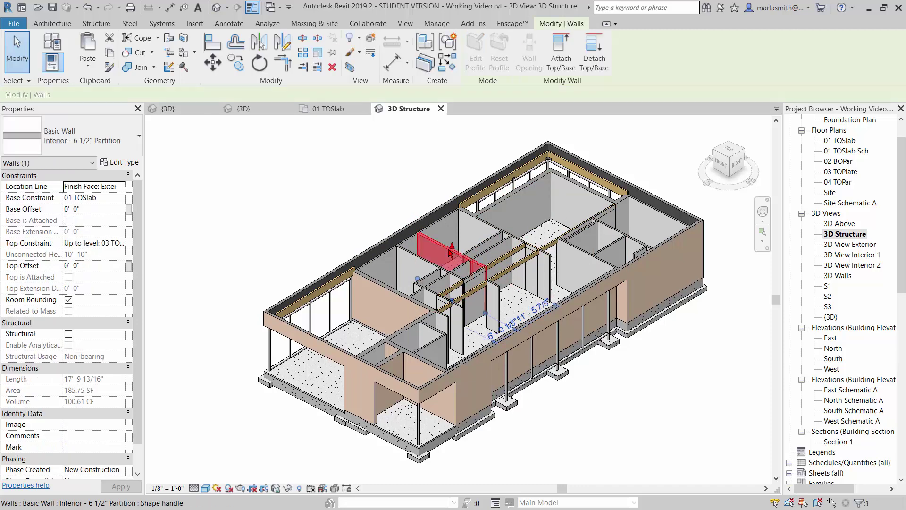
pyautogui.rightClick(447, 249)
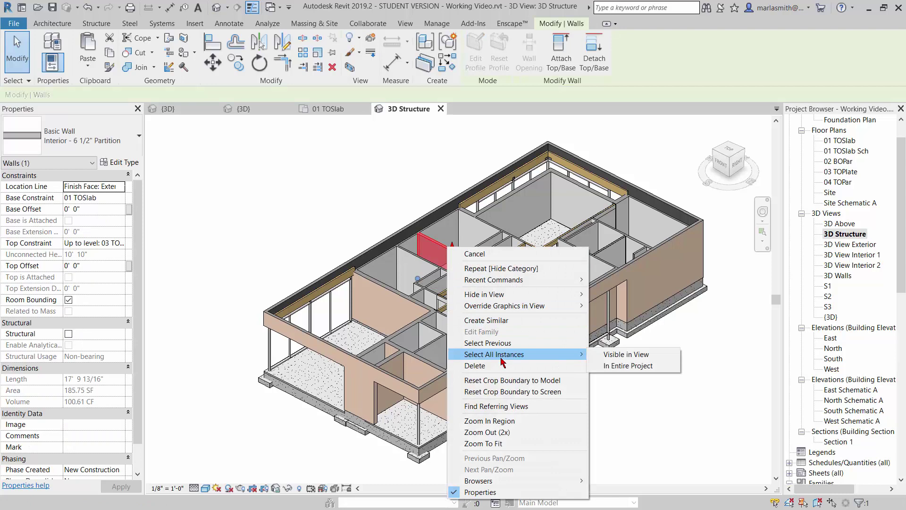
pyautogui.click(609, 353)
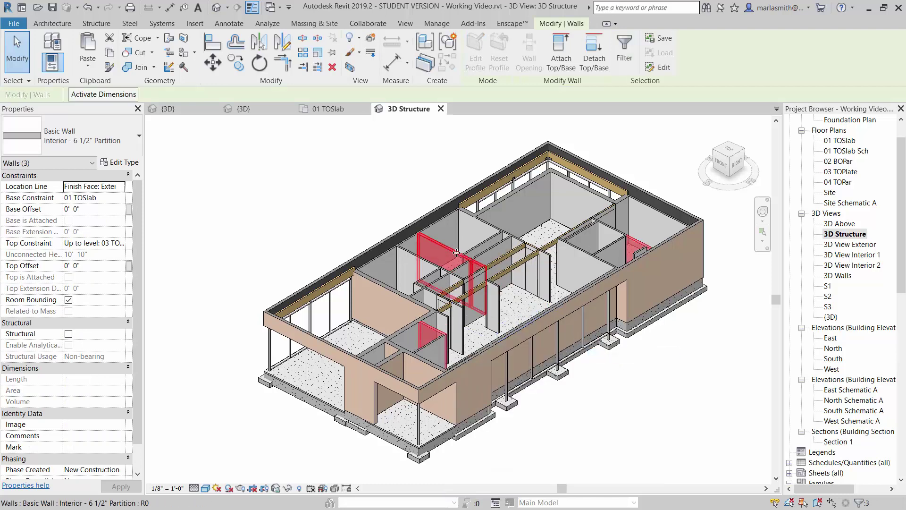
pyautogui.rightClick(454, 252)
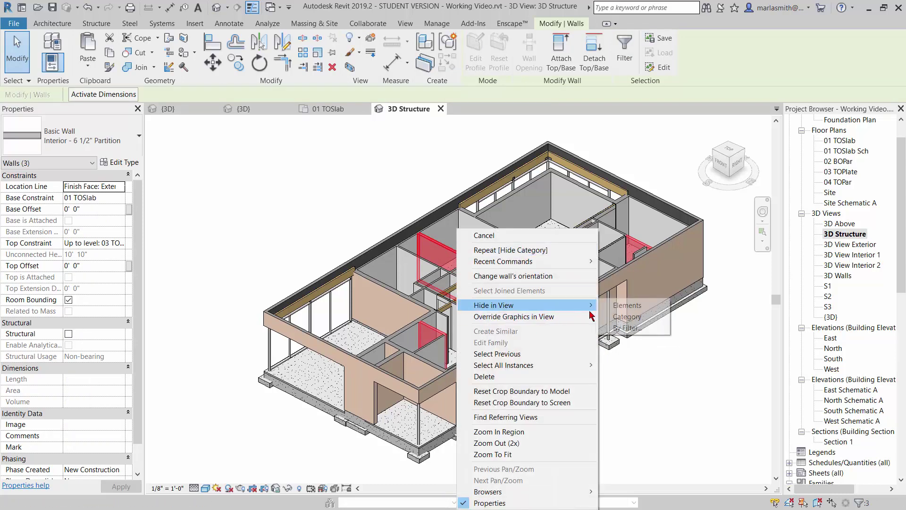
pyautogui.click(653, 389)
pyautogui.click(638, 394)
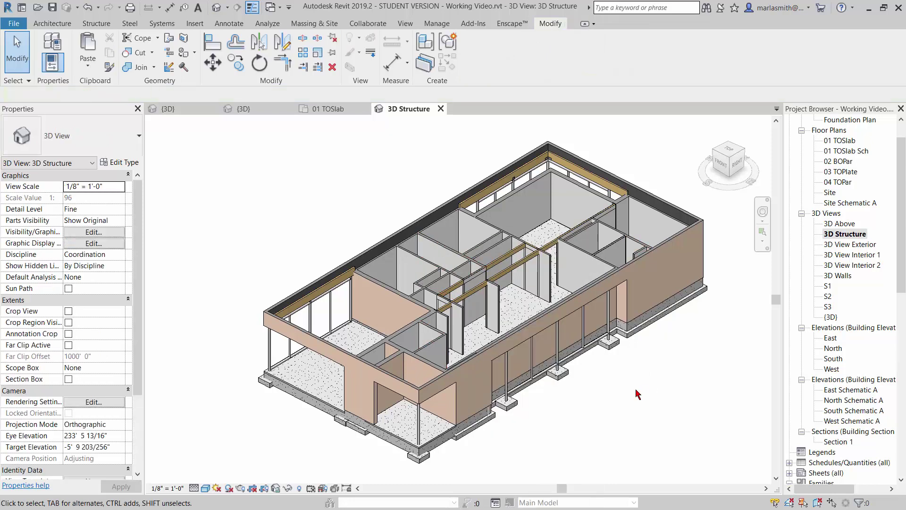
# - Hide all walls with VH on an exterior wall, then undo it
pyautogui.click(680, 244)
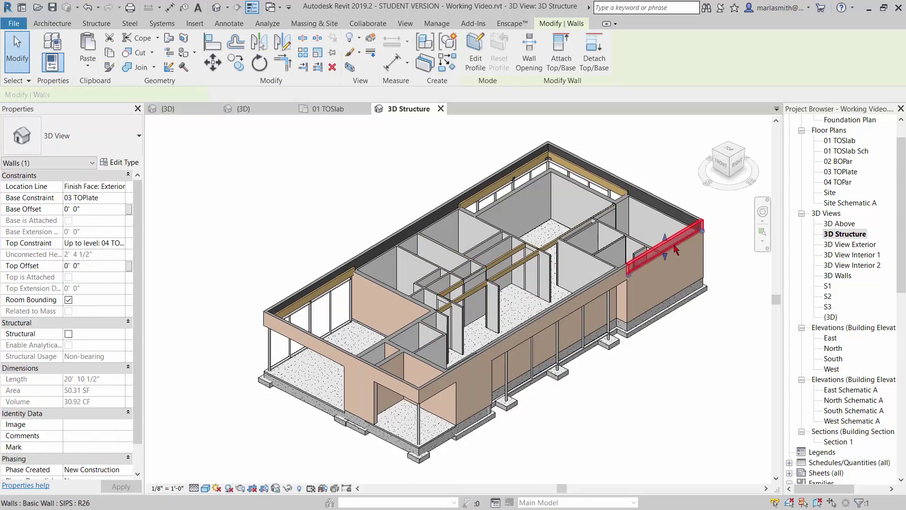
pyautogui.press('v')
pyautogui.press('h')
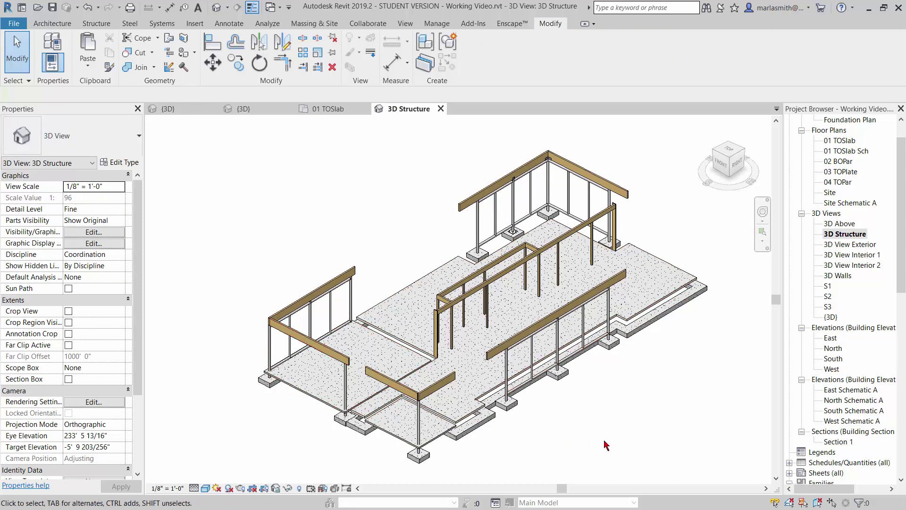
pyautogui.hotkey('ctrl', 'z')
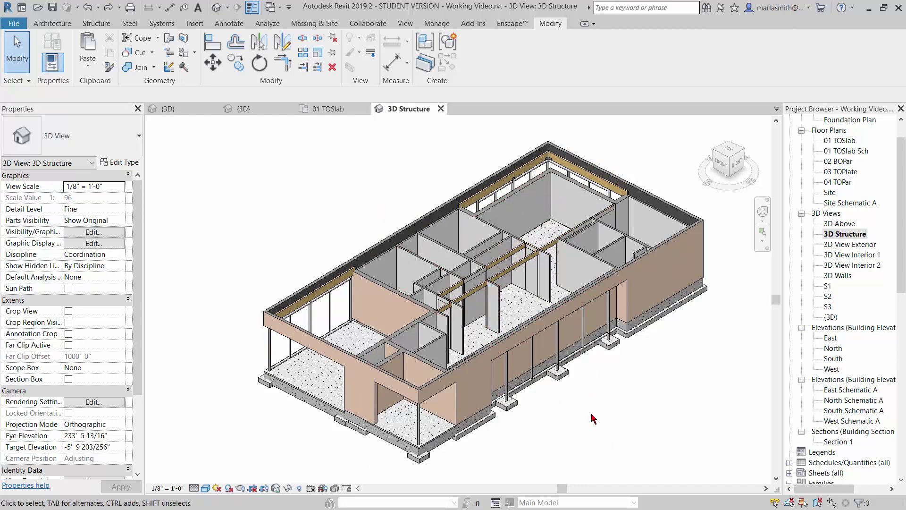
# - From the VG Filters tab, create a new rule-based filter named 'Interior'
pyautogui.press('v')
pyautogui.press('v')
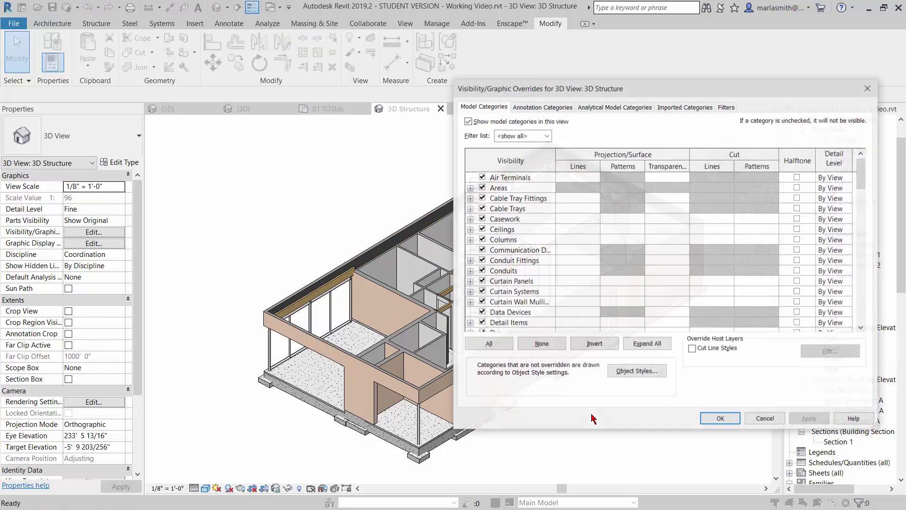
pyautogui.click(729, 106)
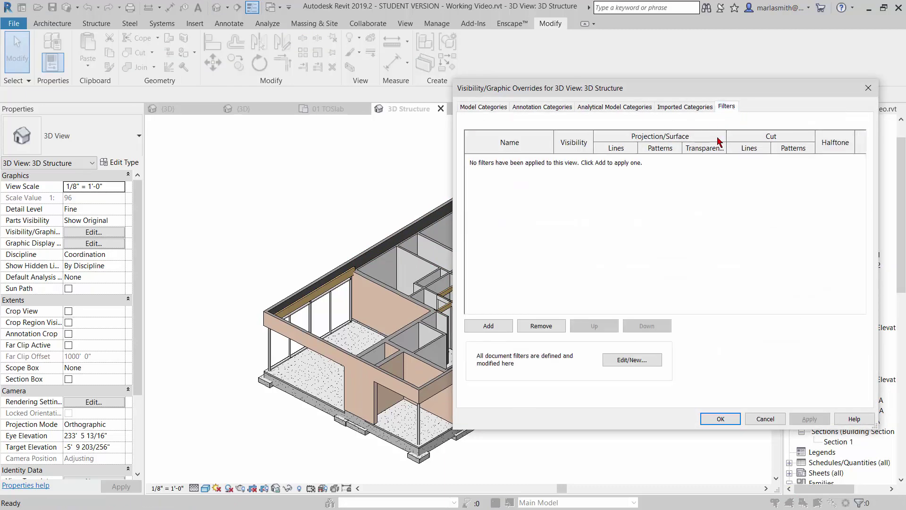
pyautogui.click(489, 326)
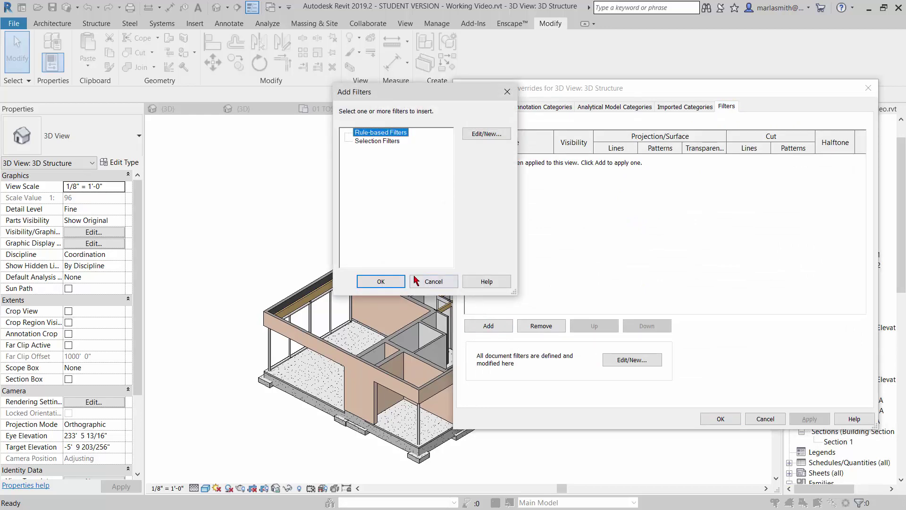
pyautogui.click(480, 136)
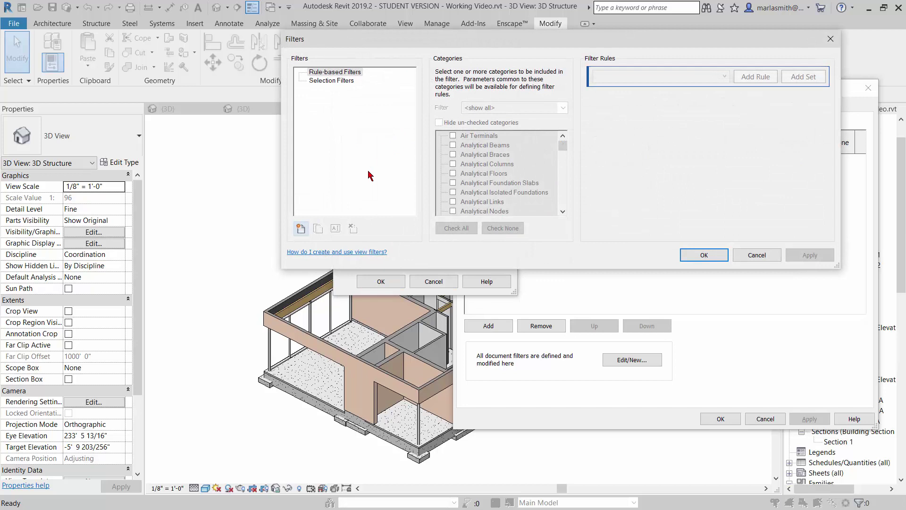
pyautogui.click(301, 230)
pyautogui.write('Interior')
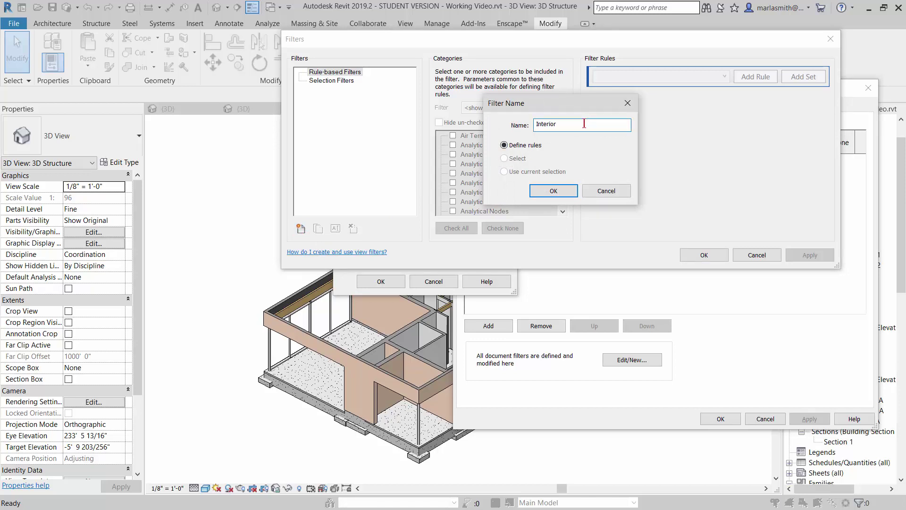
pyautogui.click(554, 190)
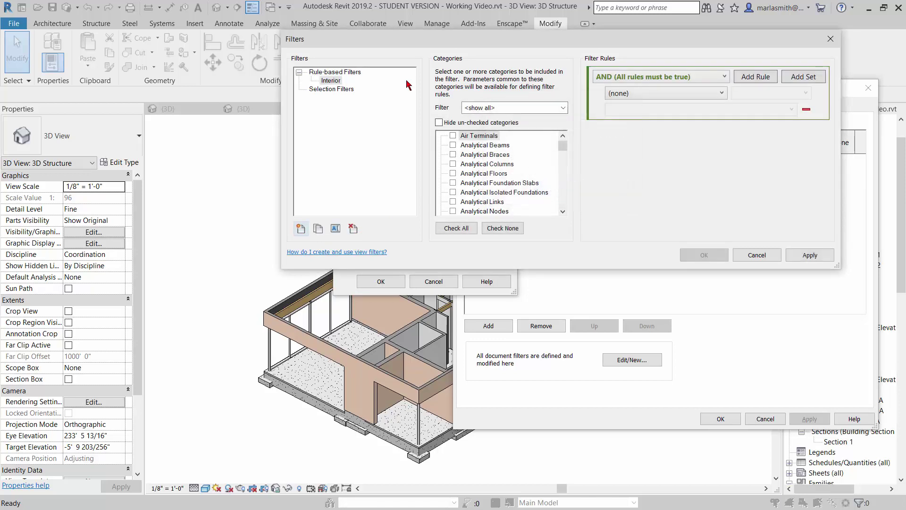
pyautogui.moveTo(562, 146); pyautogui.dragTo(567, 204)
# - Set the Interior filter to Walls with rule Function equals Interior, and save it
pyautogui.click(453, 192)
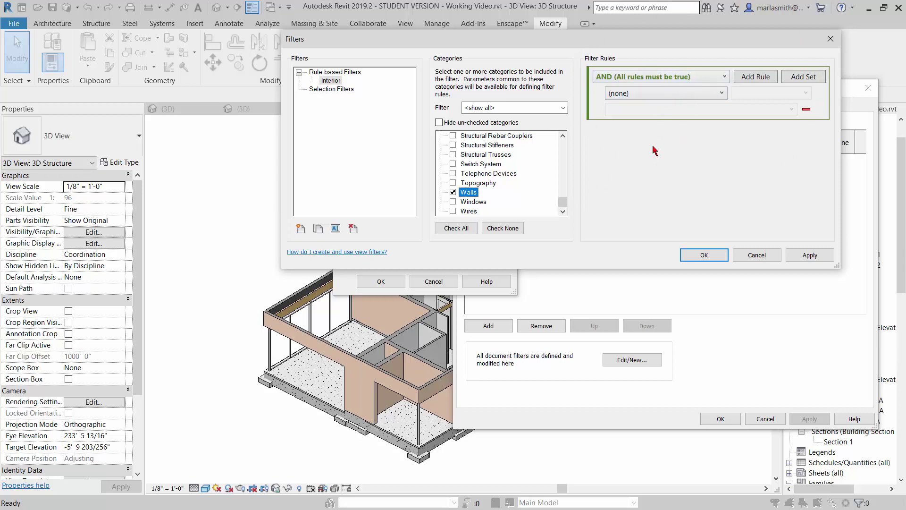
pyautogui.click(695, 98)
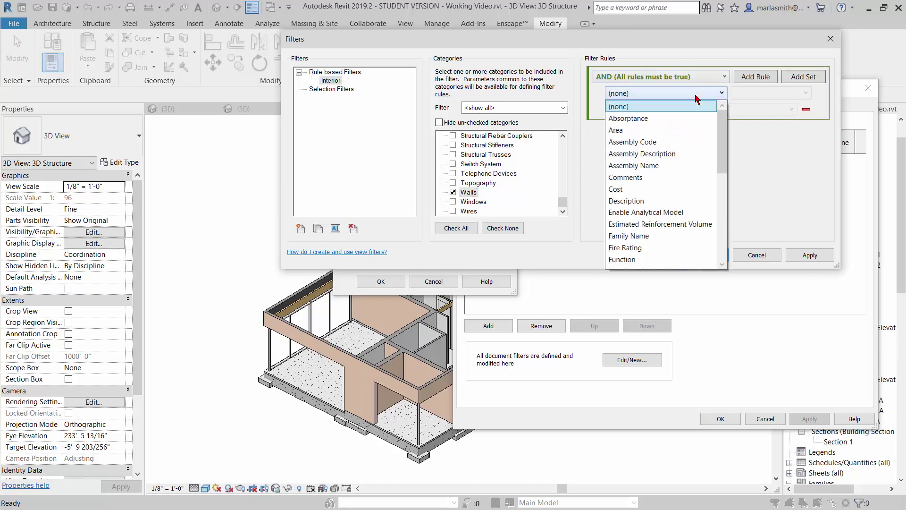
pyautogui.scroll(-1, 724, 160)
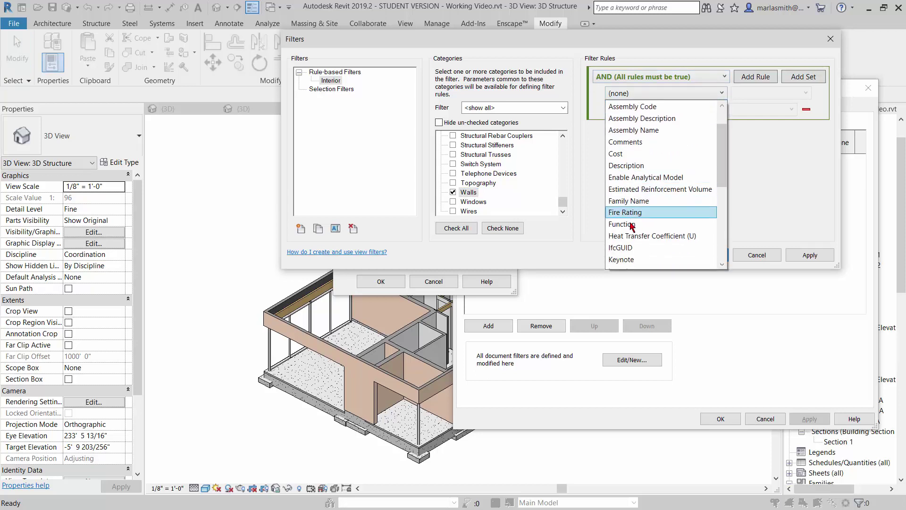
pyautogui.click(632, 224)
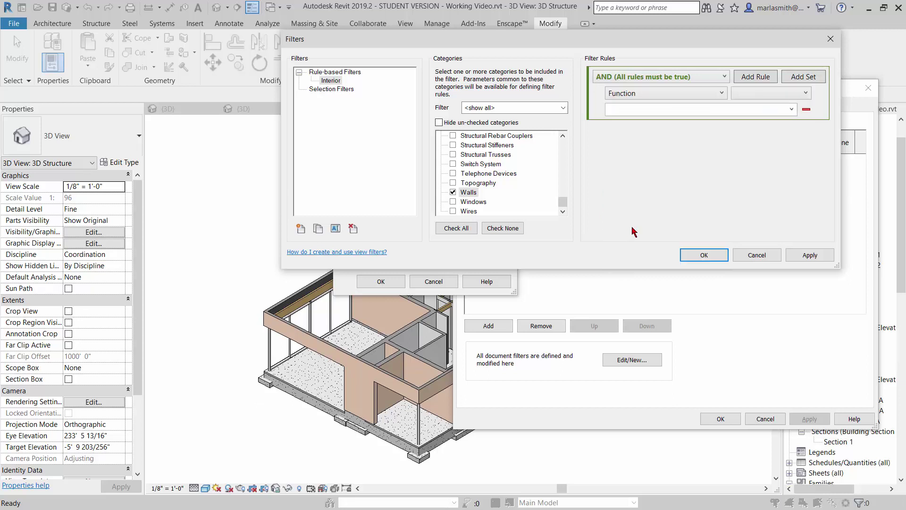
pyautogui.click(777, 98)
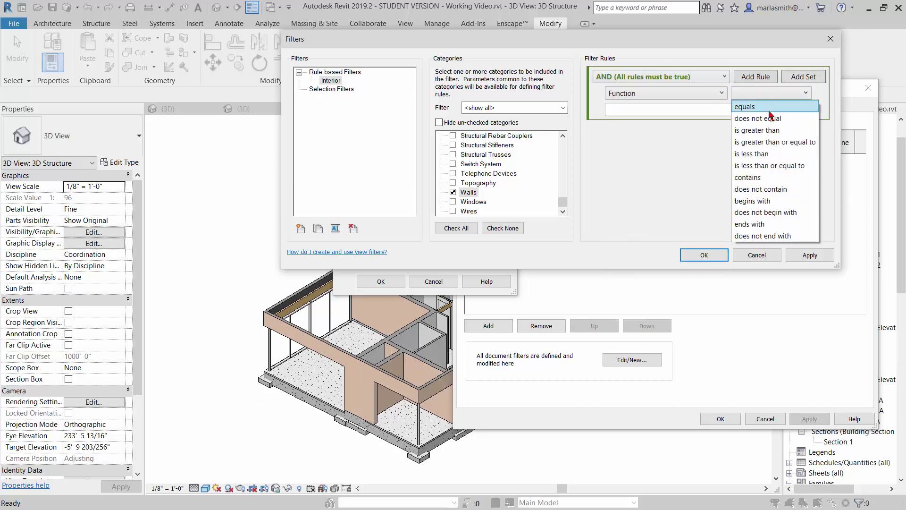
pyautogui.click(769, 107)
pyautogui.click(761, 119)
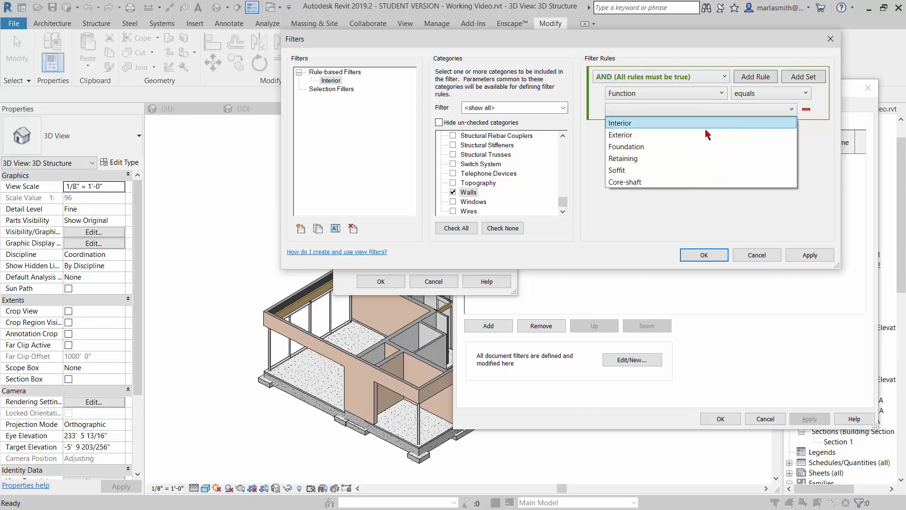
pyautogui.click(722, 122)
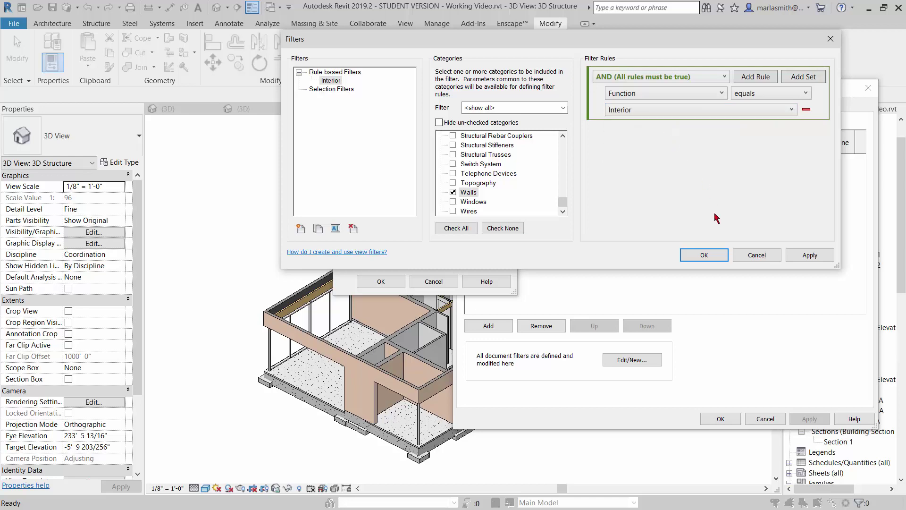
pyautogui.click(706, 259)
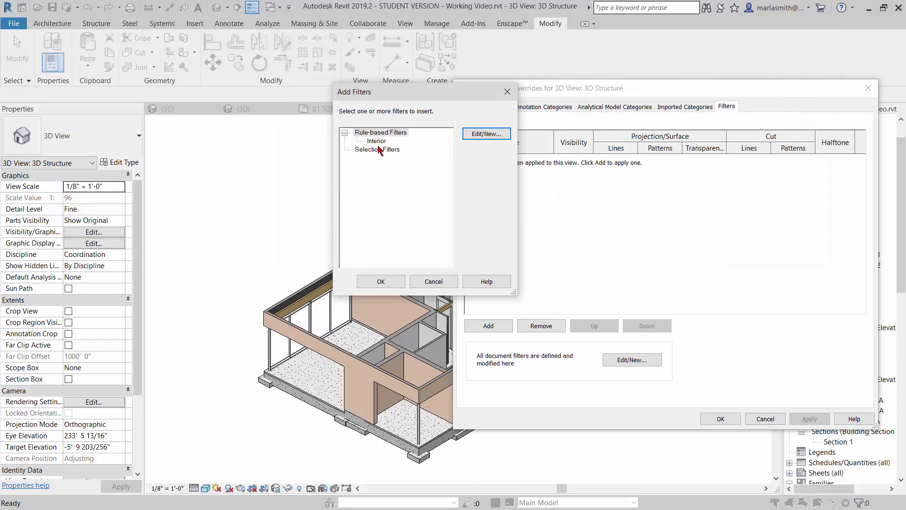
# - Add the Interior filter to the view and apply it with visibility off
pyautogui.click(378, 142)
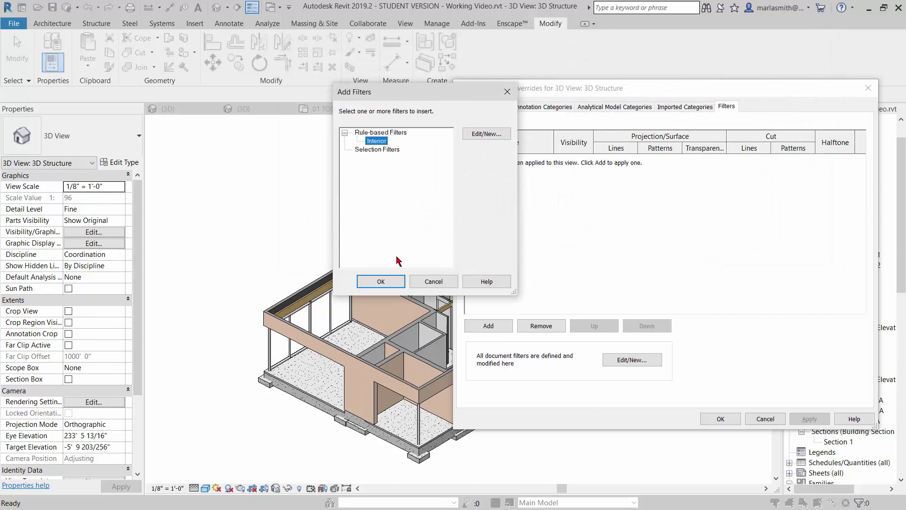
pyautogui.click(382, 281)
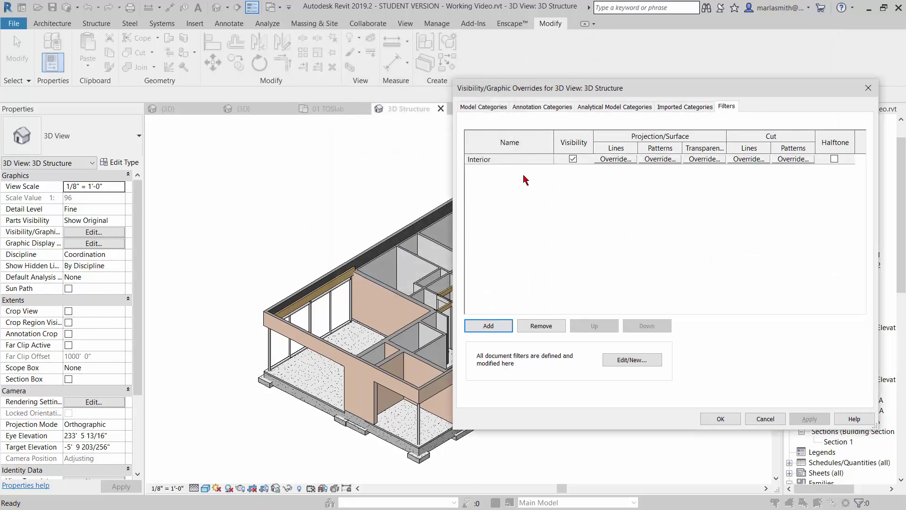
pyautogui.click(575, 160)
pyautogui.click(573, 160)
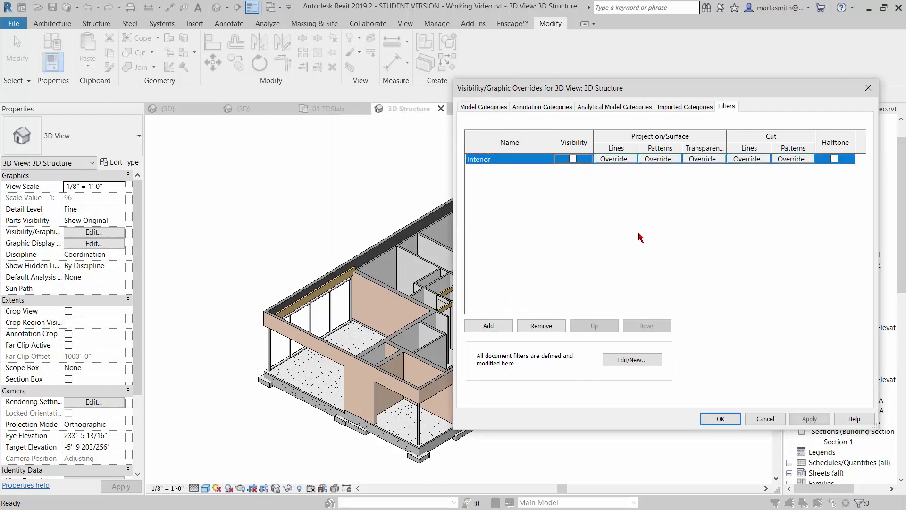
pyautogui.click(821, 419)
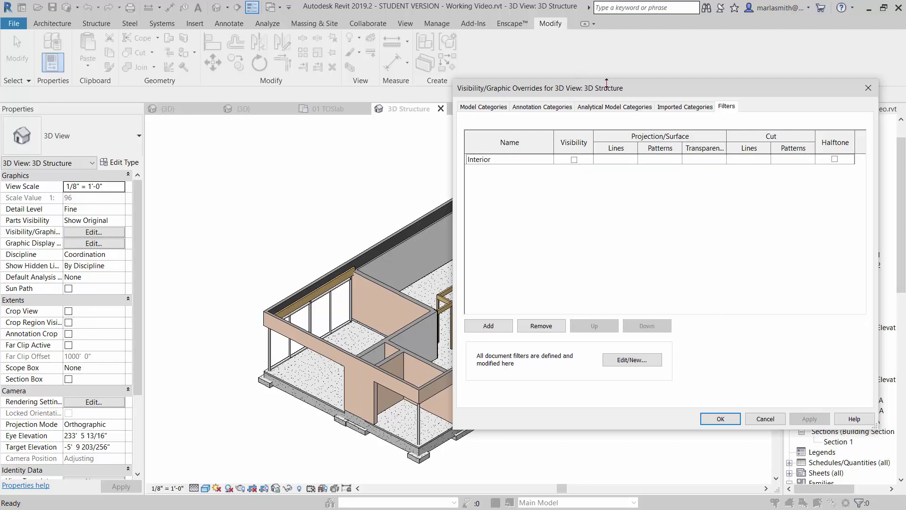
# - Turn the Interior filter's visibility back on, apply, and close the overrides
pyautogui.moveTo(641, 89)
pyautogui.mouseDown()
pyautogui.moveTo(760, 90)
pyautogui.moveTo(635, 90)
pyautogui.mouseUp()
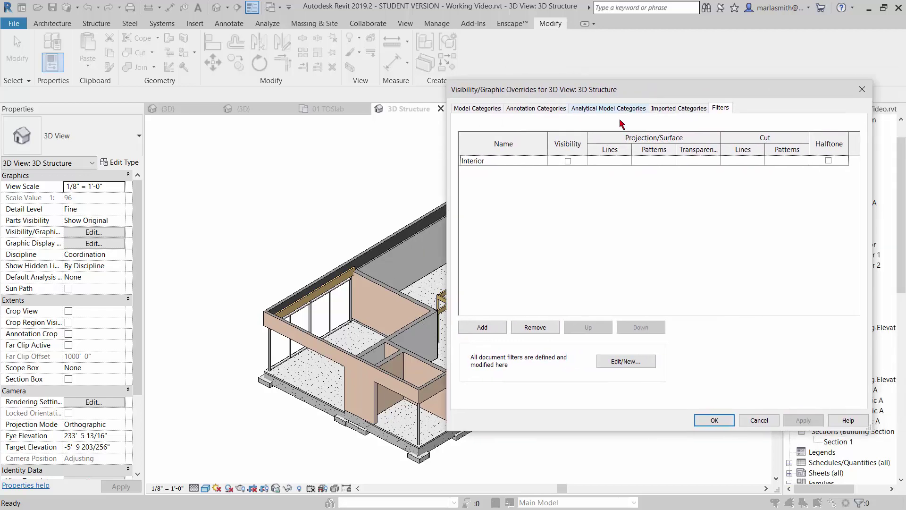
pyautogui.click(568, 161)
pyautogui.click(804, 420)
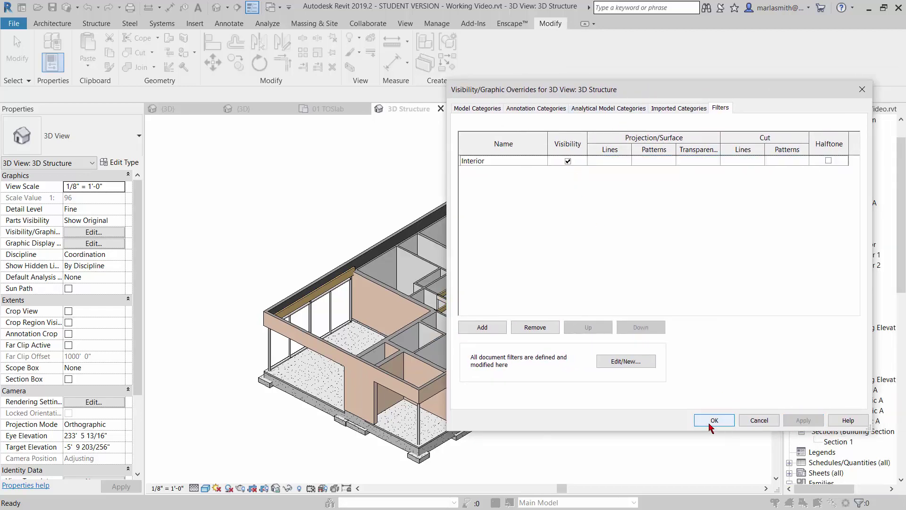
pyautogui.click(710, 425)
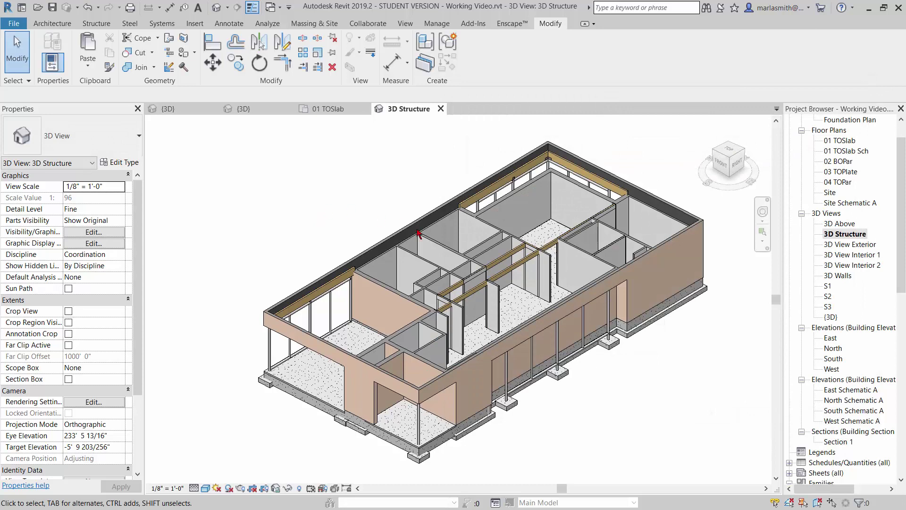
pyautogui.click(438, 251)
pyautogui.click(121, 163)
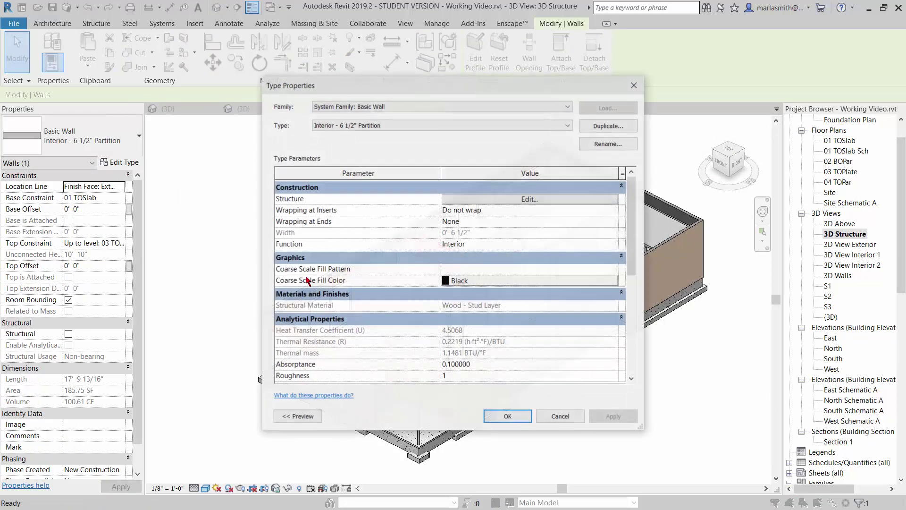
pyautogui.scroll(-1, 637, 205)
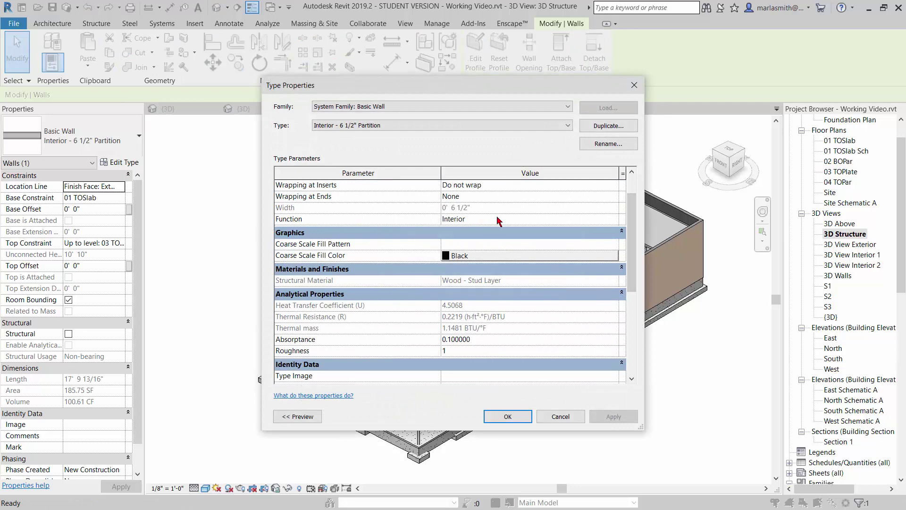
pyautogui.click(561, 416)
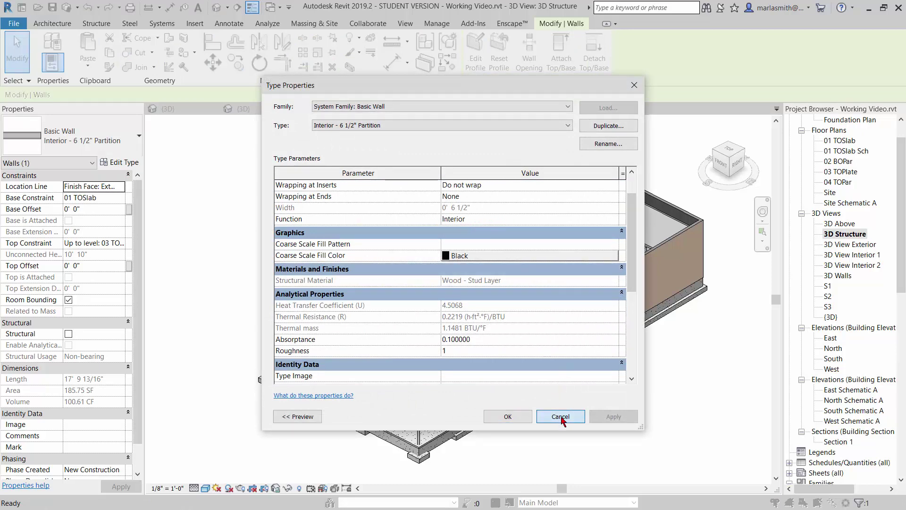
pyautogui.click(666, 406)
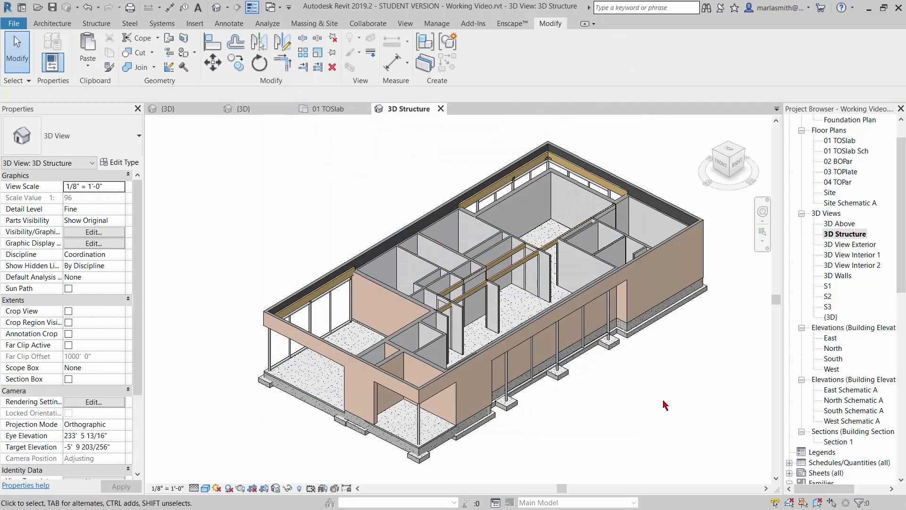
pyautogui.press('v')
pyautogui.press('g')
# - Turn off the Interior filter's visibility to hide interior walls, then reopen VG overrides
pyautogui.click(721, 108)
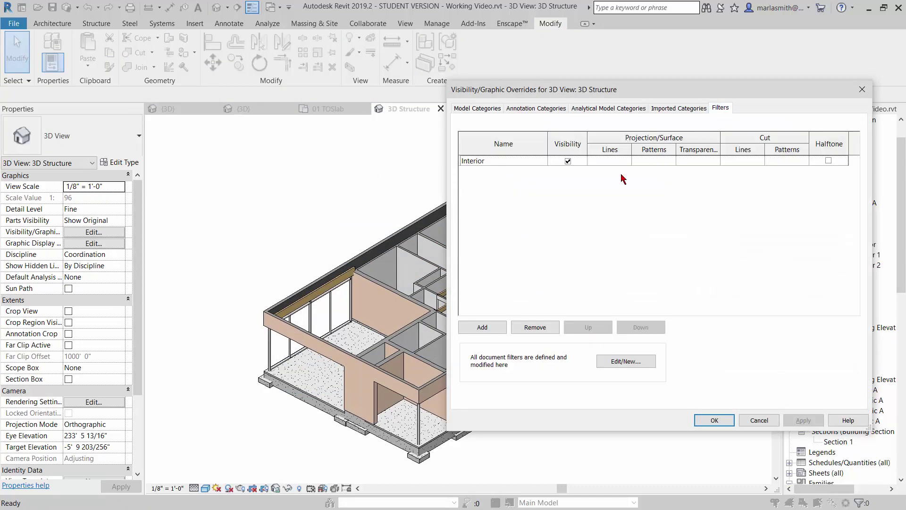
pyautogui.click(568, 161)
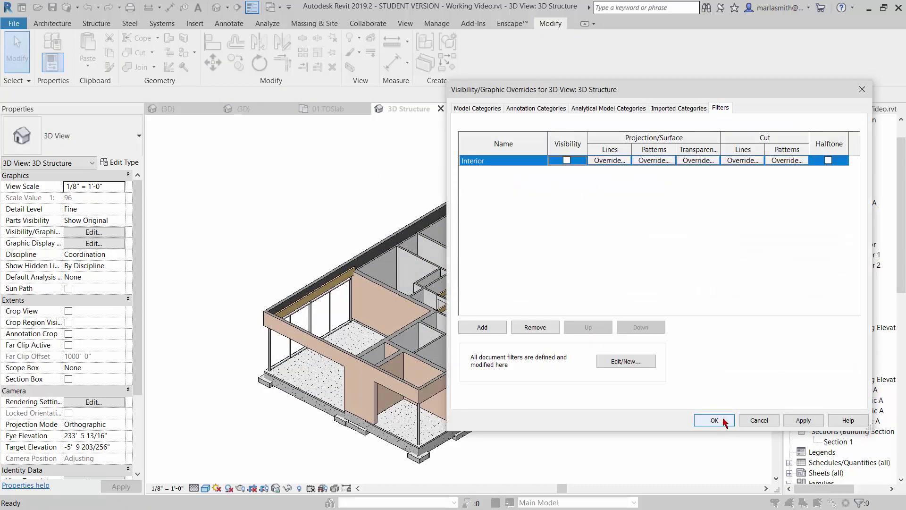
pyautogui.click(714, 420)
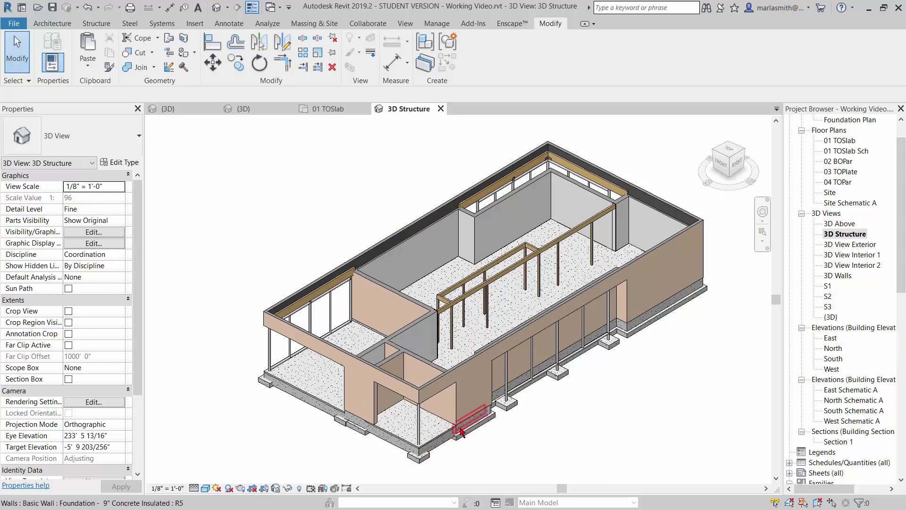
pyautogui.press('v')
pyautogui.press('g')
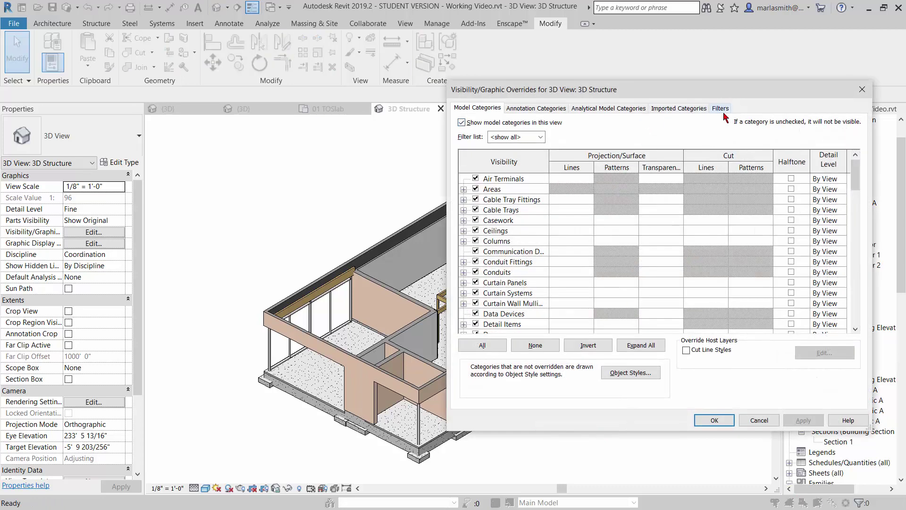
# - Create a second rule-based filter named 'Wall Transparent' from the Filters tab
pyautogui.click(721, 110)
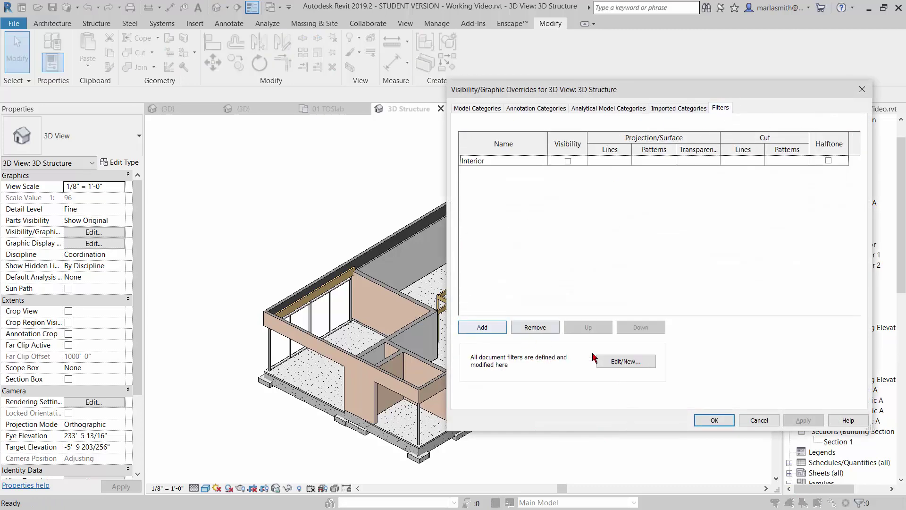
pyautogui.click(626, 361)
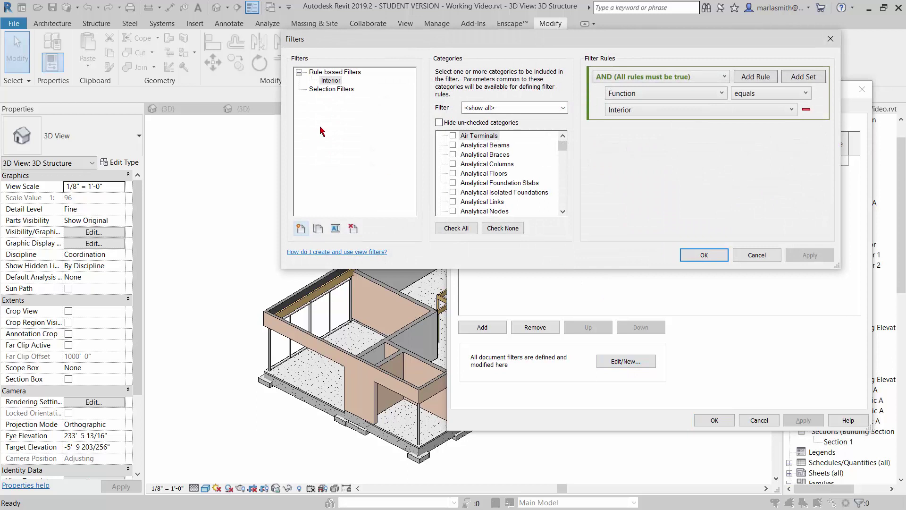
pyautogui.click(301, 230)
pyautogui.write('Wall Transparent')
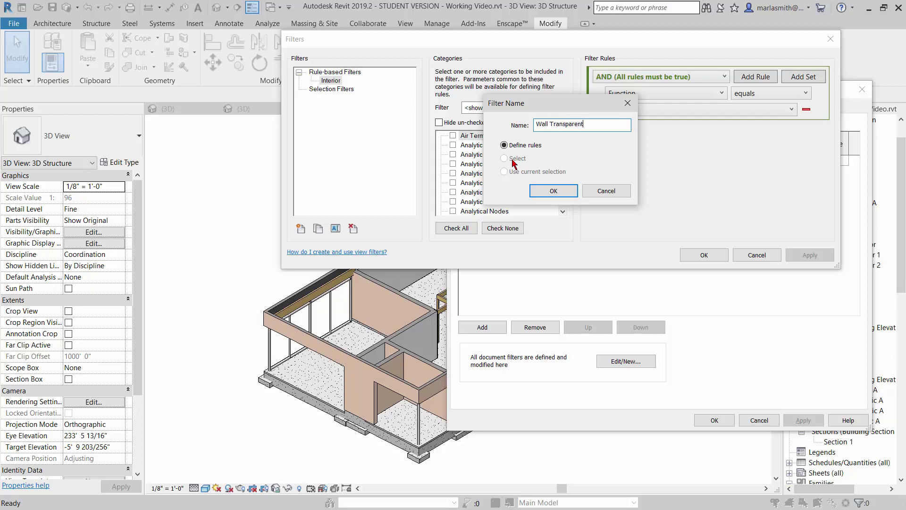
pyautogui.click(556, 191)
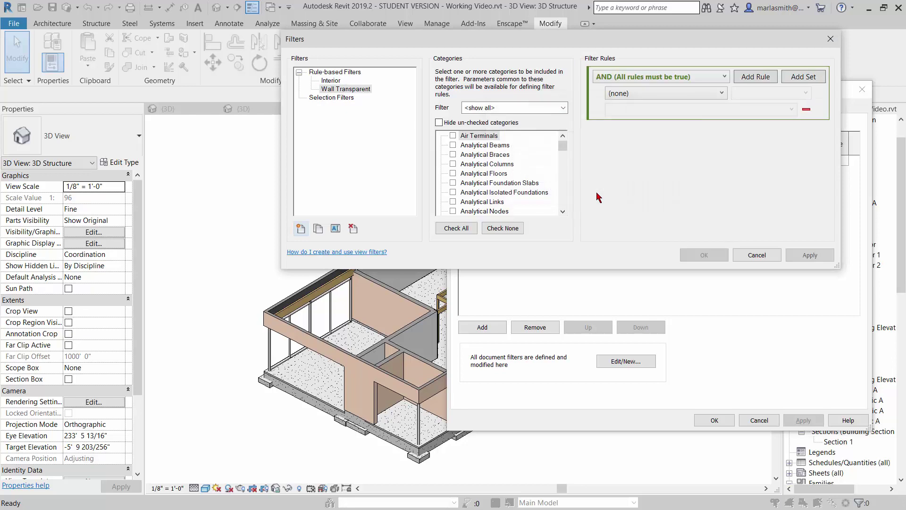
# - Assign the Walls category to the Wall Transparent filter
pyautogui.click(711, 100)
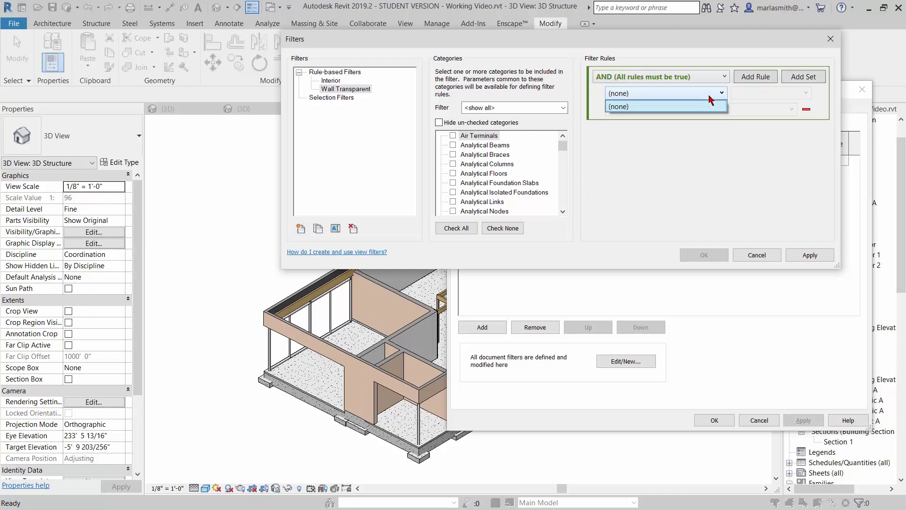
pyautogui.click(563, 156)
pyautogui.scroll(-4, 561, 168)
pyautogui.scroll(-10, 562, 168)
pyautogui.click(453, 192)
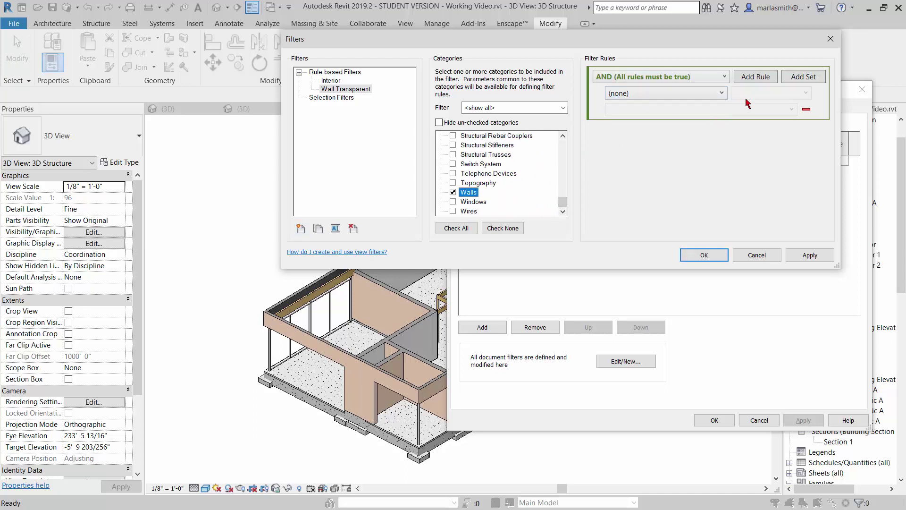
# - Set the rule Type Name does not equal Foundation - 9" Concrete Insulated and save
pyautogui.click(722, 93)
pyautogui.moveTo(724, 142); pyautogui.dragTo(724, 242)
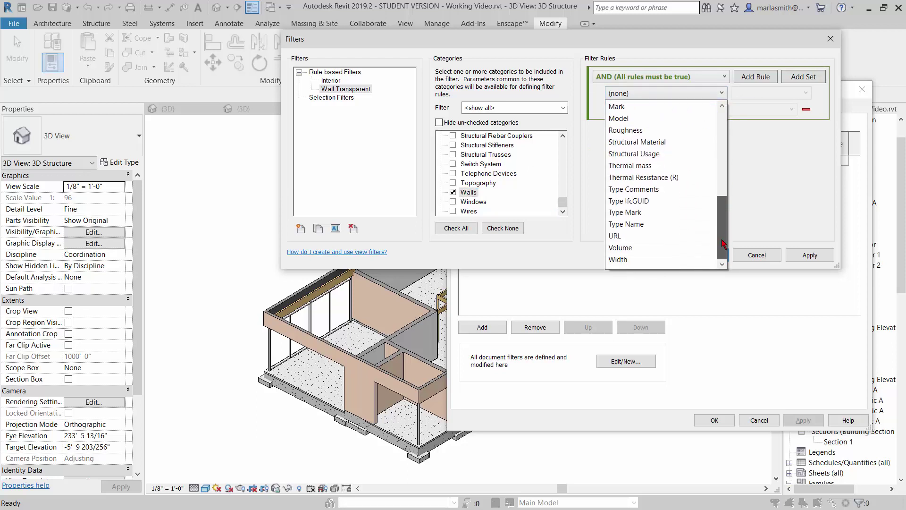
pyautogui.click(634, 225)
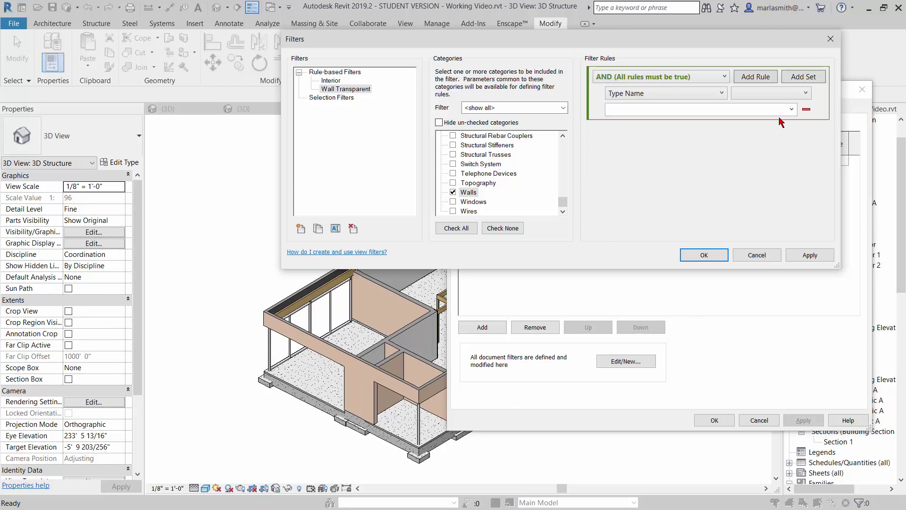
pyautogui.click(805, 92)
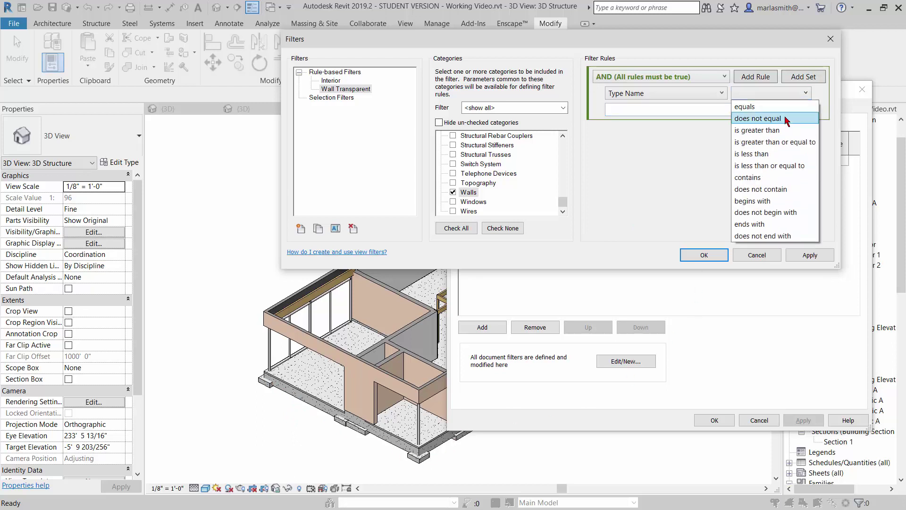
pyautogui.click(781, 123)
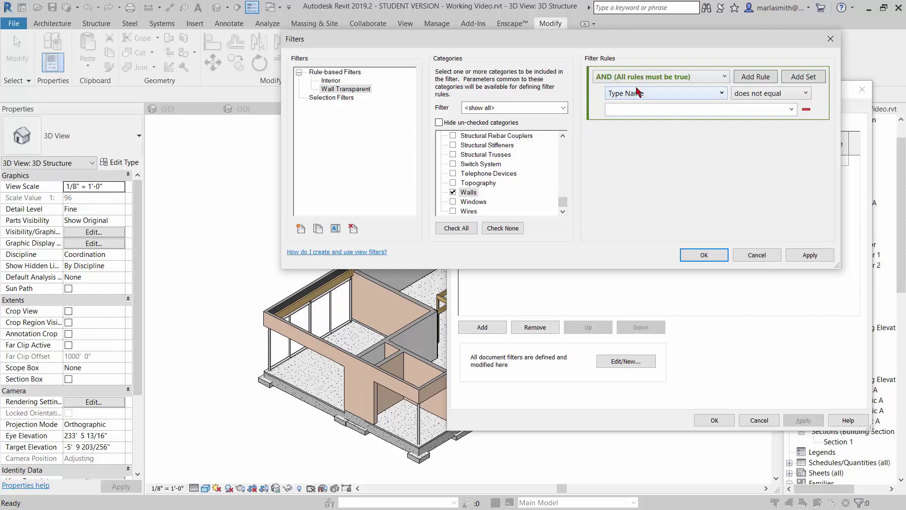
pyautogui.click(792, 109)
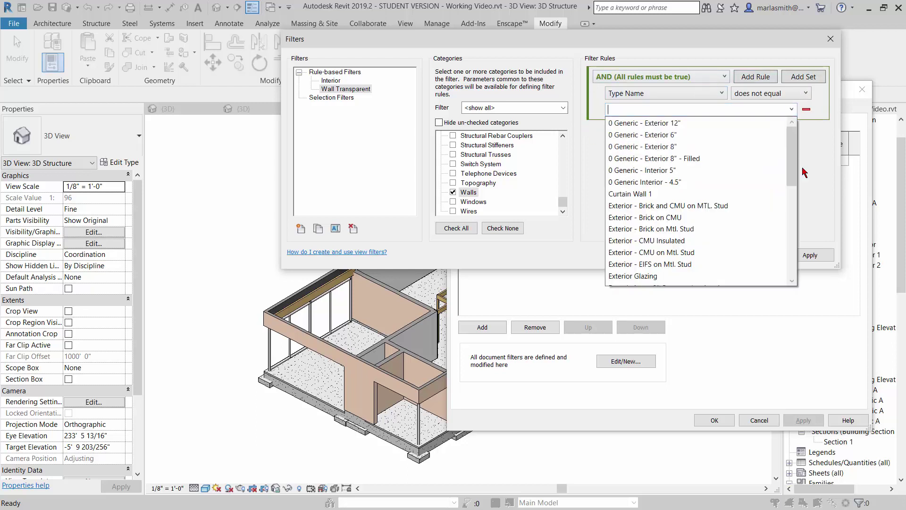
pyautogui.moveTo(793, 176); pyautogui.dragTo(792, 226)
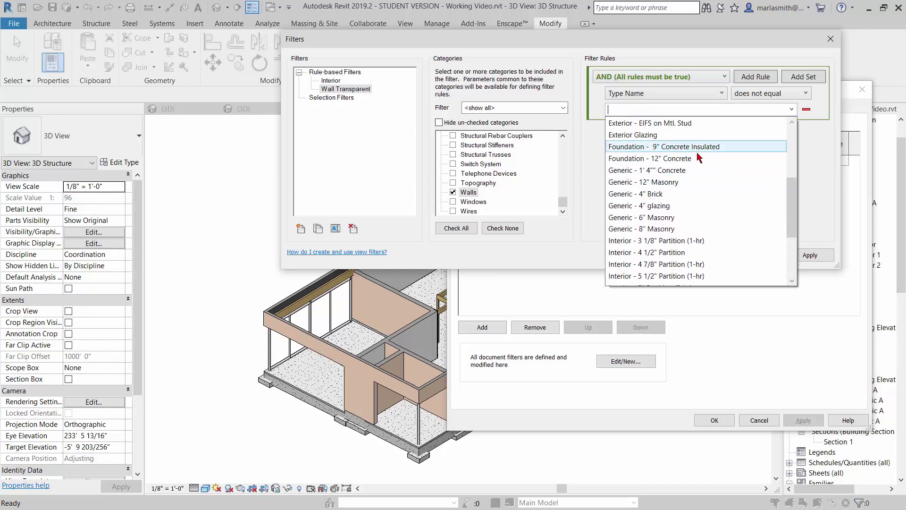
pyautogui.click(696, 148)
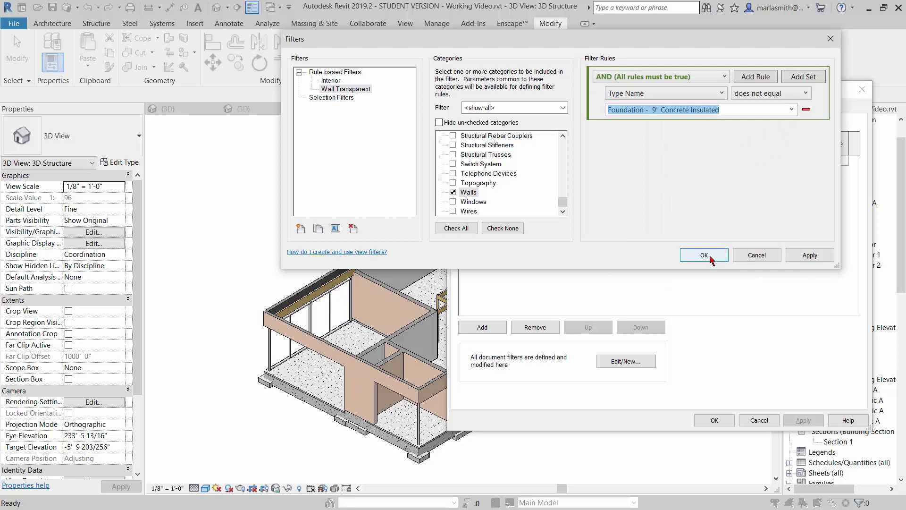
pyautogui.click(704, 256)
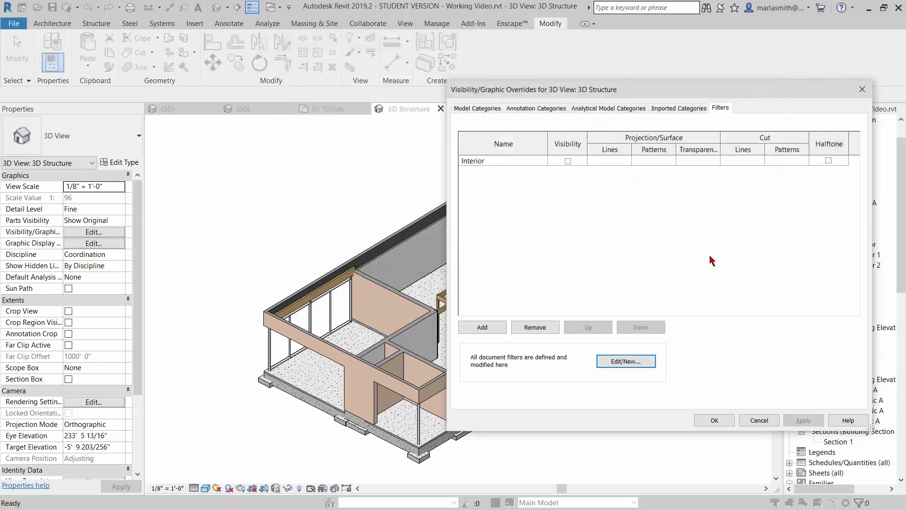
# - Add the Wall Transparent filter to the 3D Structure view
pyautogui.click(482, 327)
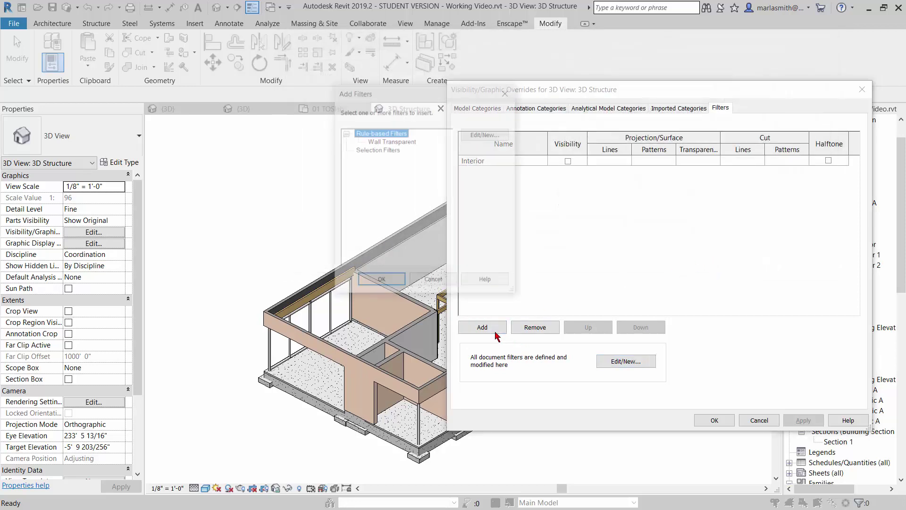
pyautogui.click(387, 140)
pyautogui.click(381, 281)
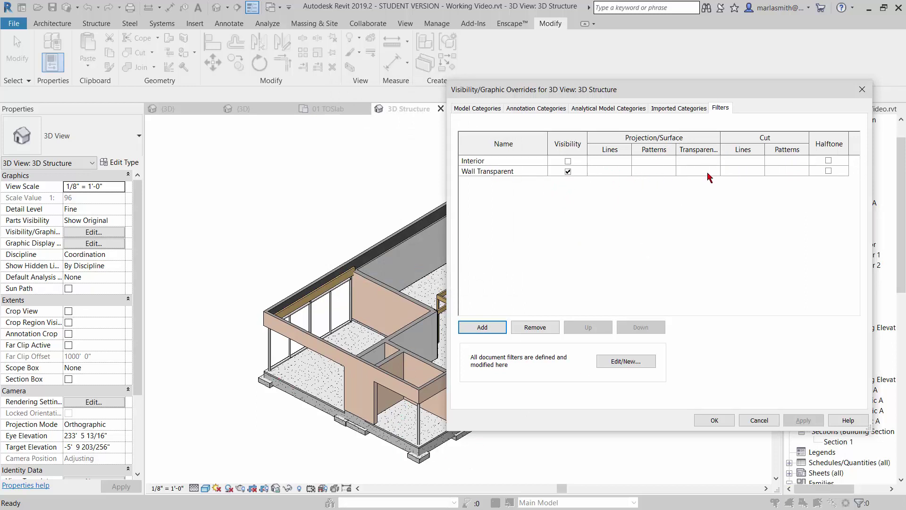
# - Give Wall Transparent a white solid-fill surface pattern override and apply it
pyautogui.click(666, 173)
pyautogui.click(663, 171)
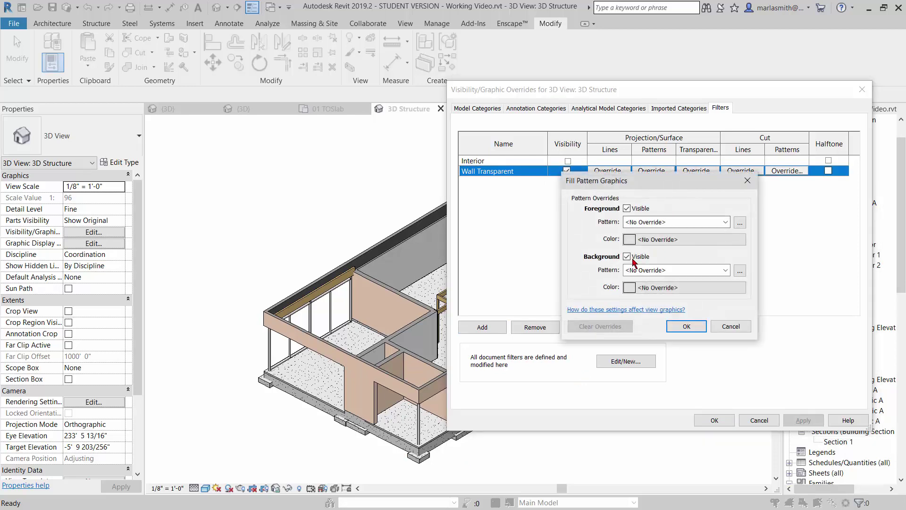
pyautogui.click(698, 221)
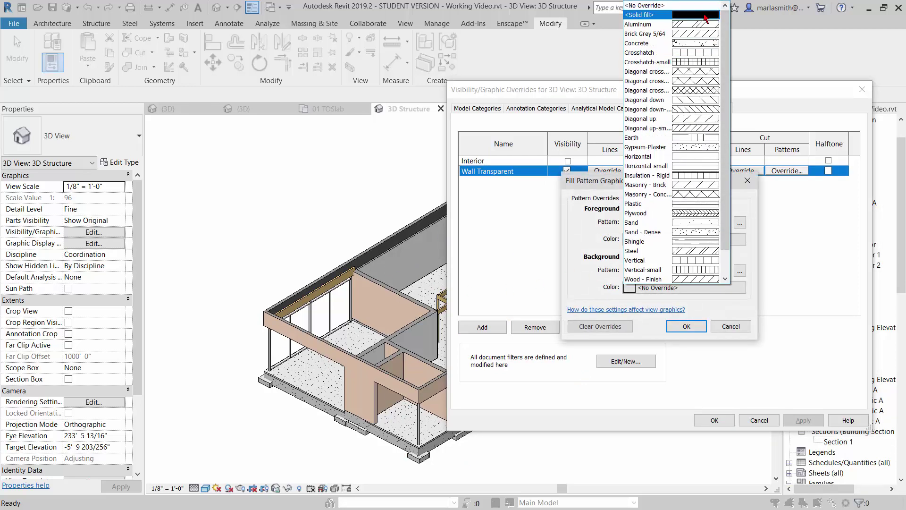
pyautogui.click(705, 15)
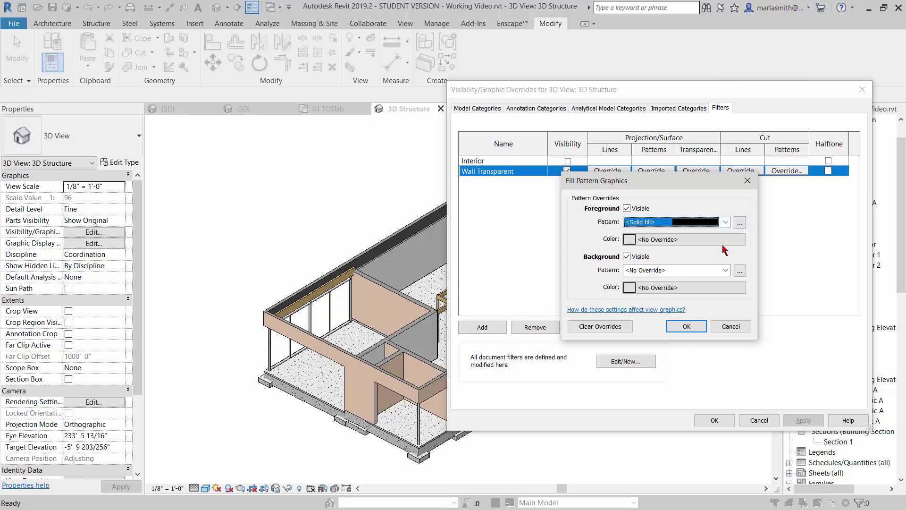
pyautogui.click(722, 240)
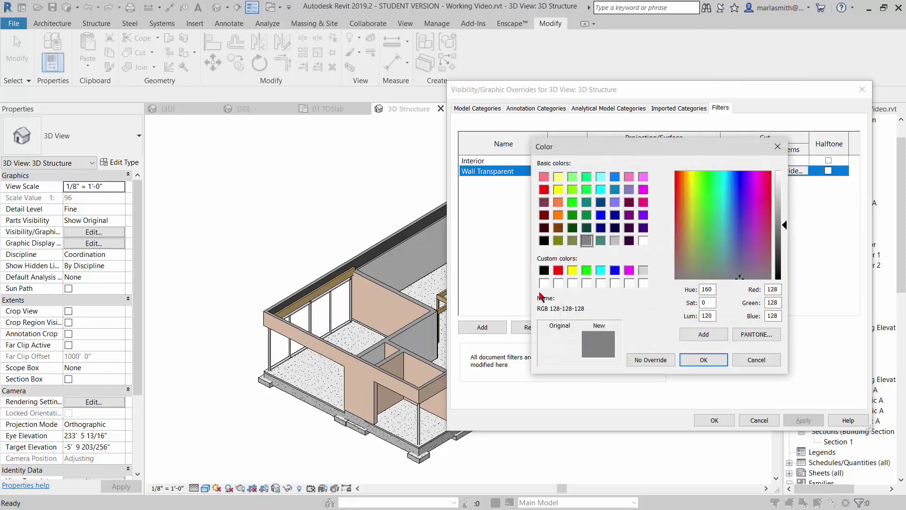
pyautogui.click(544, 283)
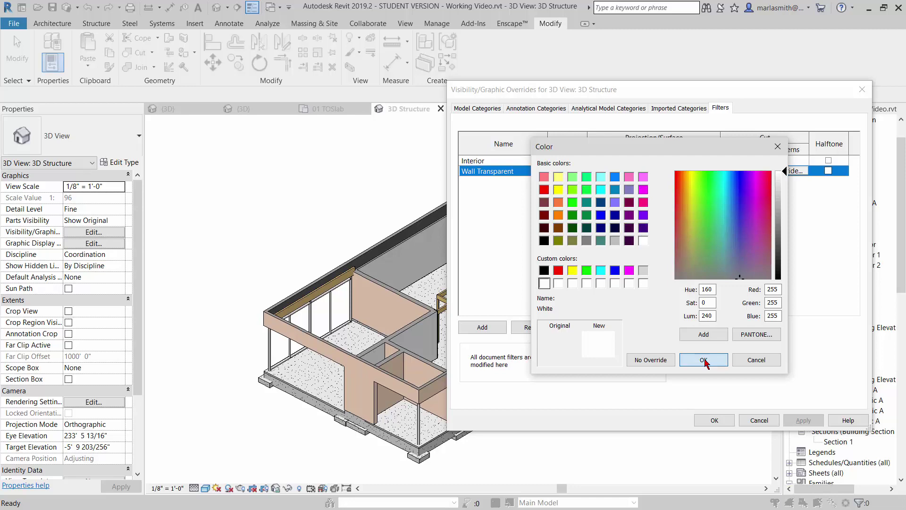
pyautogui.click(705, 361)
pyautogui.click(697, 329)
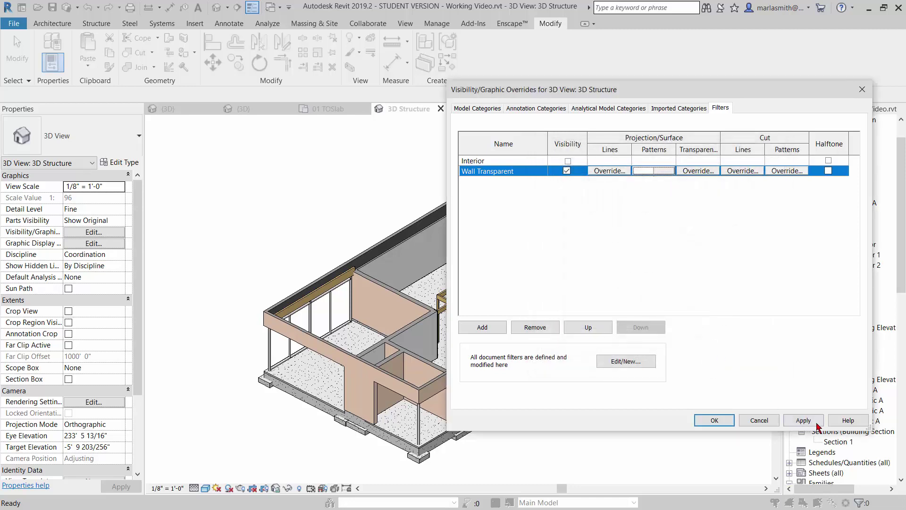
pyautogui.click(817, 426)
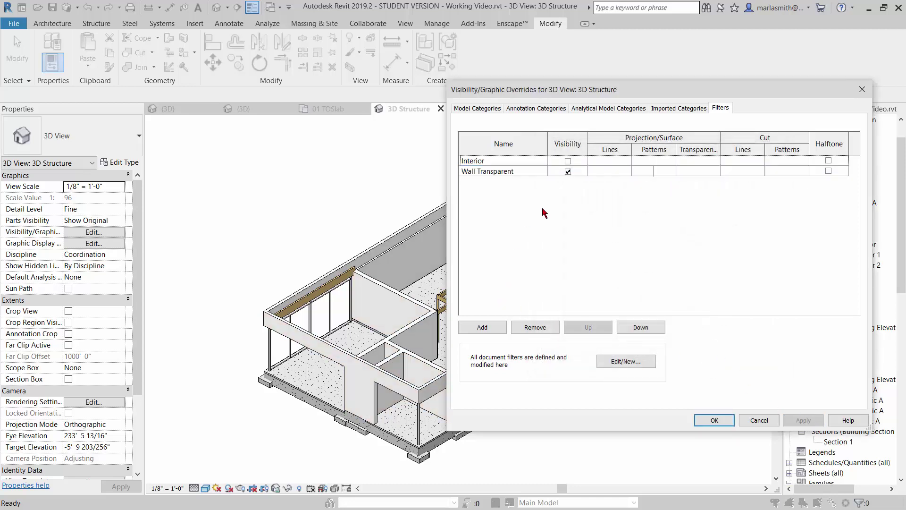
# - Set Wall Transparent's surface transparency to 74 and apply
pyautogui.click(703, 172)
pyautogui.click(698, 171)
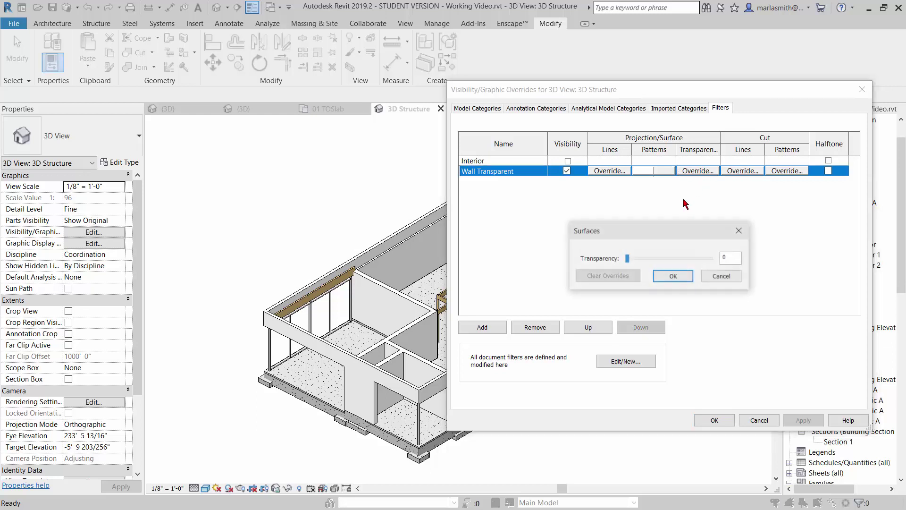
pyautogui.moveTo(660, 260); pyautogui.dragTo(692, 263)
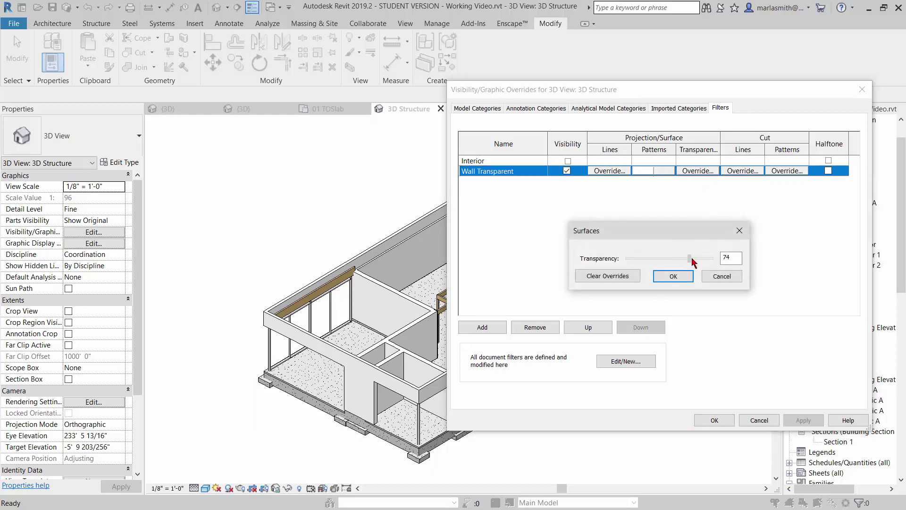
pyautogui.click(673, 276)
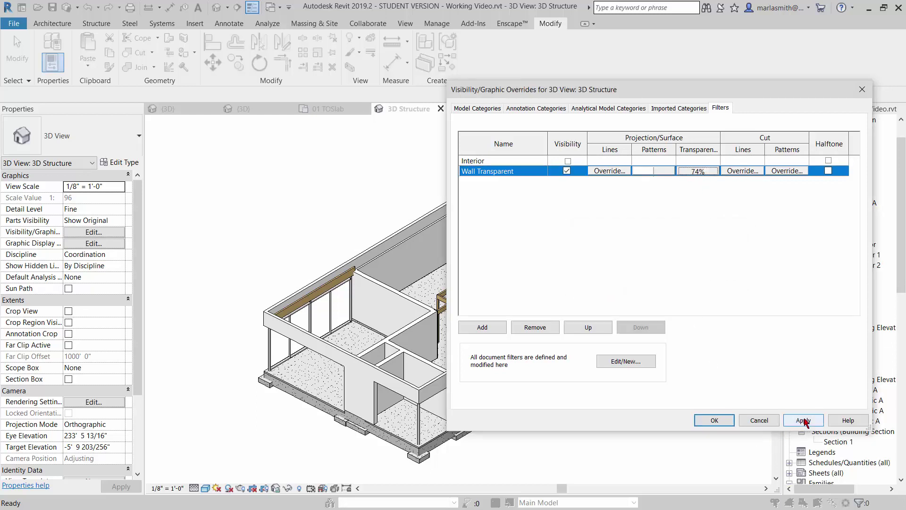
pyautogui.click(801, 420)
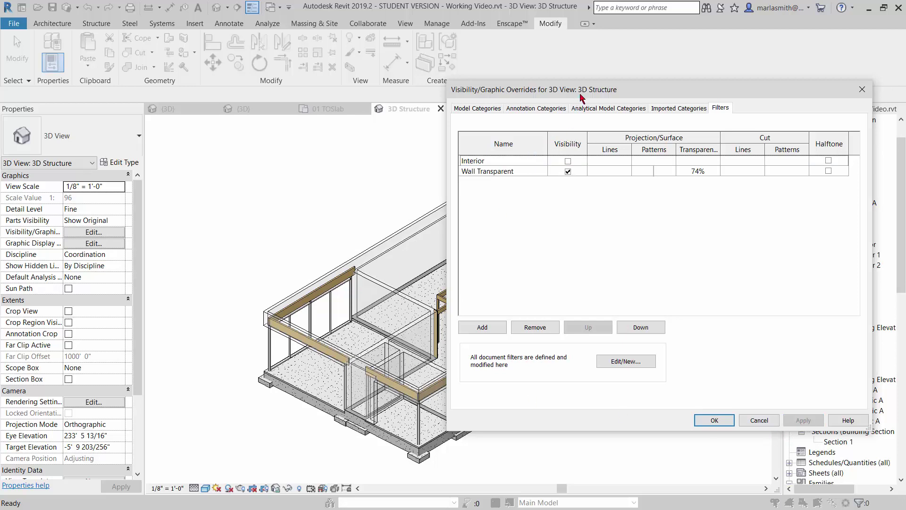
# - Set Wall Transparent's line colour to mid-grey RGB 128-128-128 and apply
pyautogui.moveTo(587, 92); pyautogui.dragTo(303, 171)
pyautogui.moveTo(393, 152); pyautogui.dragTo(499, 122)
pyautogui.click(531, 207)
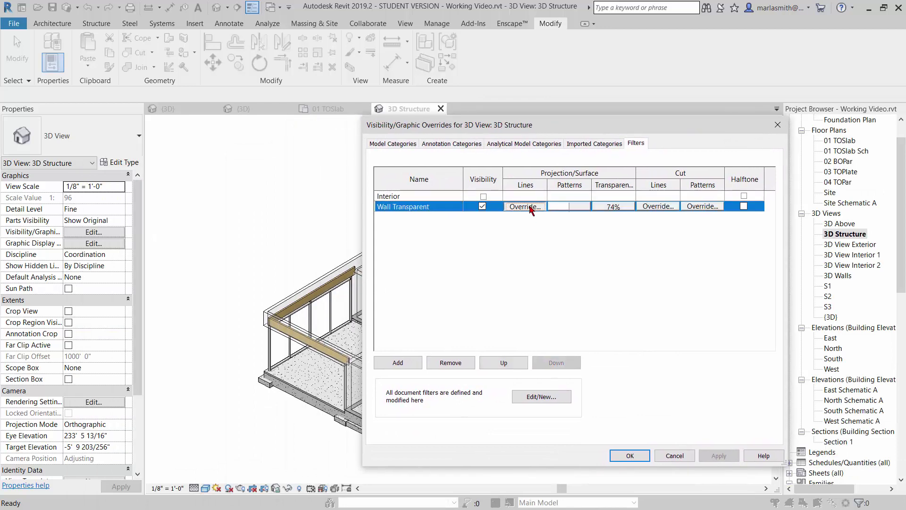
pyautogui.click(525, 206)
pyautogui.click(581, 291)
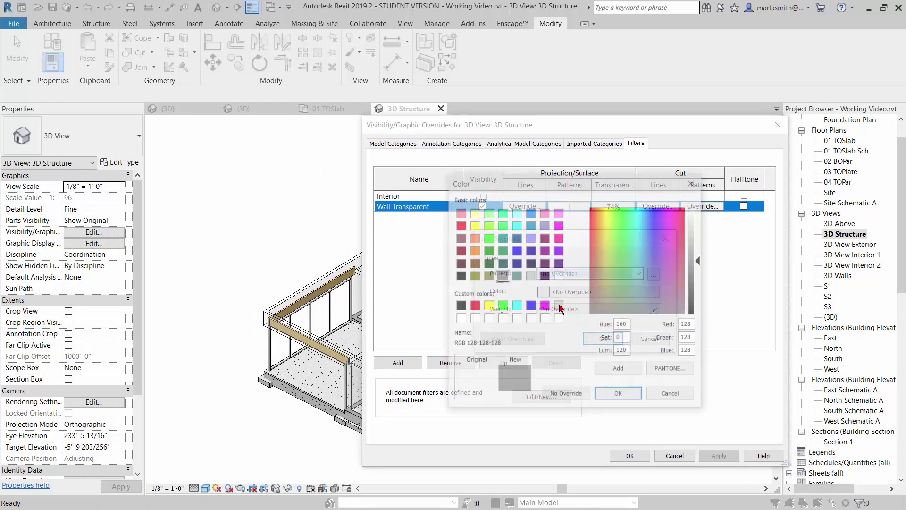
pyautogui.click(616, 395)
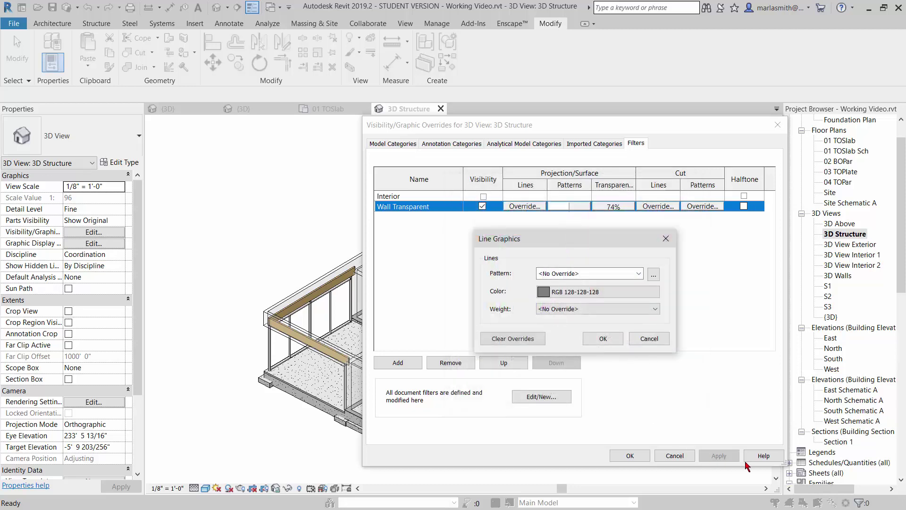
pyautogui.click(600, 340)
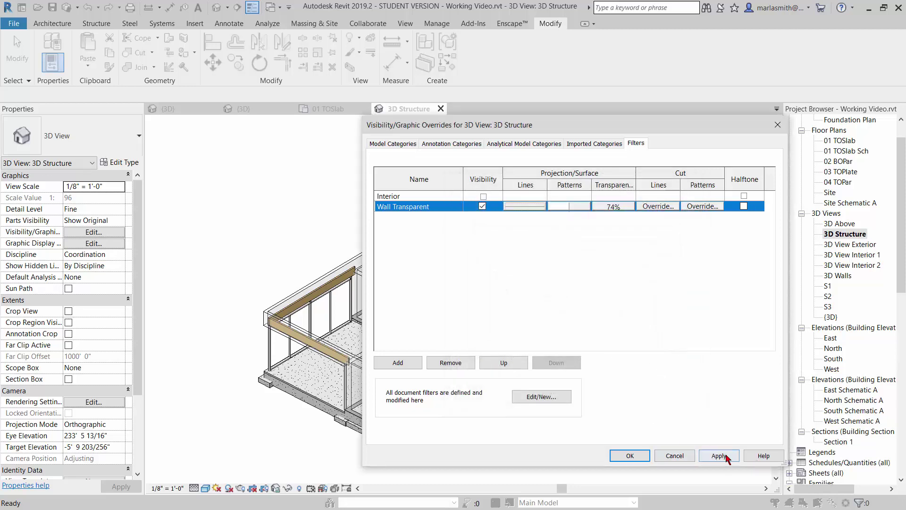
pyautogui.click(718, 455)
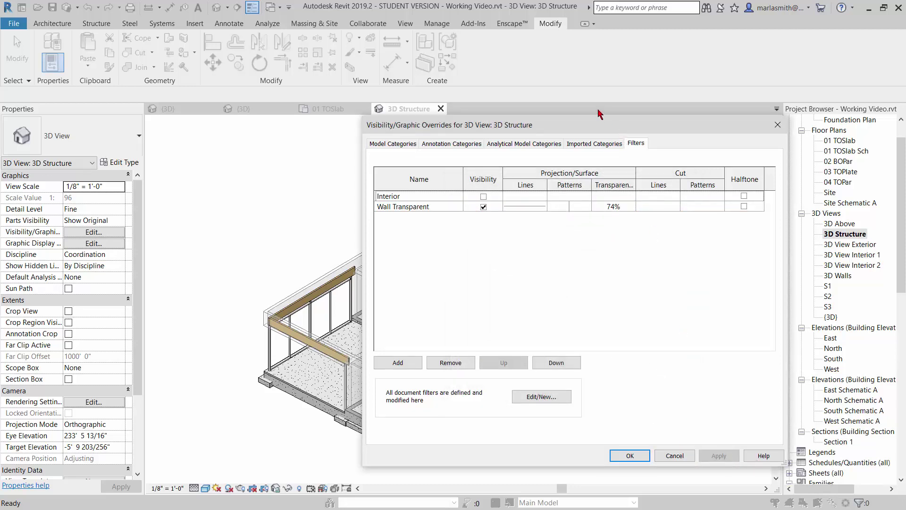
# - Raise Wall Transparent's surface transparency to 80 and close the overrides
pyautogui.moveTo(596, 131); pyautogui.dragTo(554, 162)
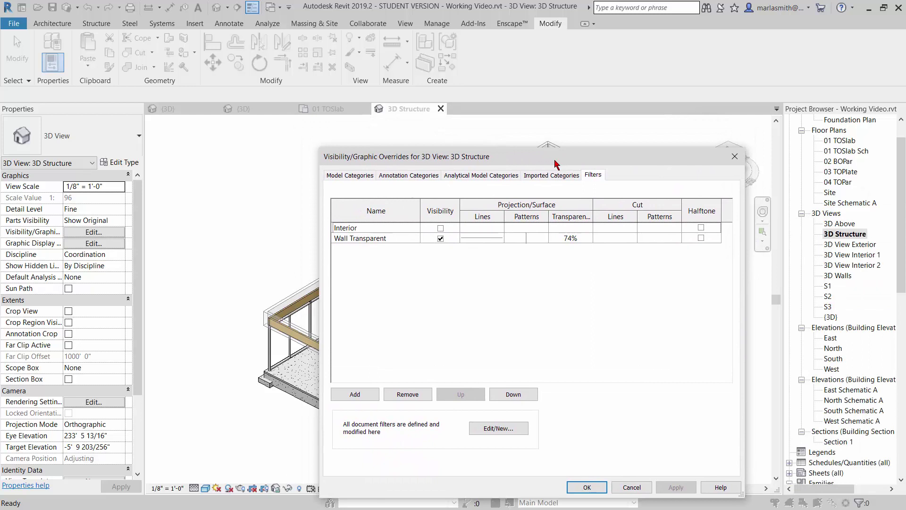
pyautogui.click(574, 241)
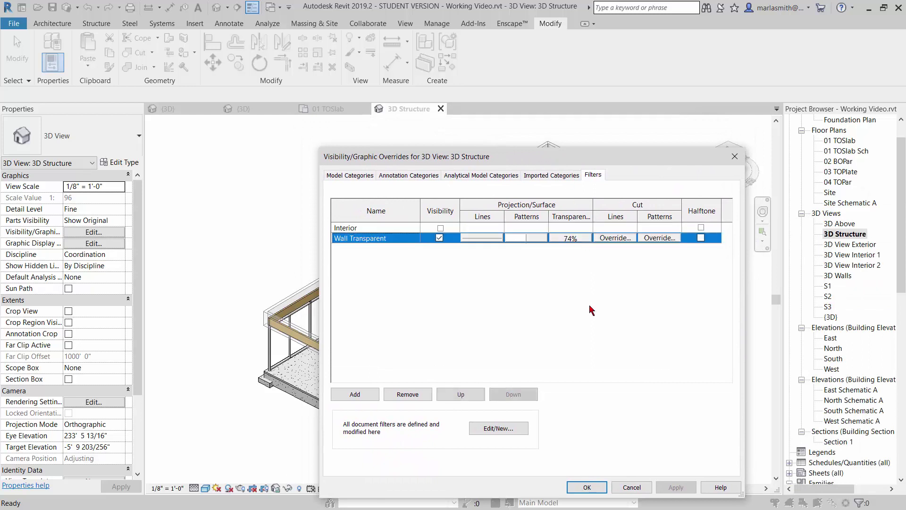
pyautogui.click(574, 239)
pyautogui.moveTo(561, 326); pyautogui.dragTo(566, 325)
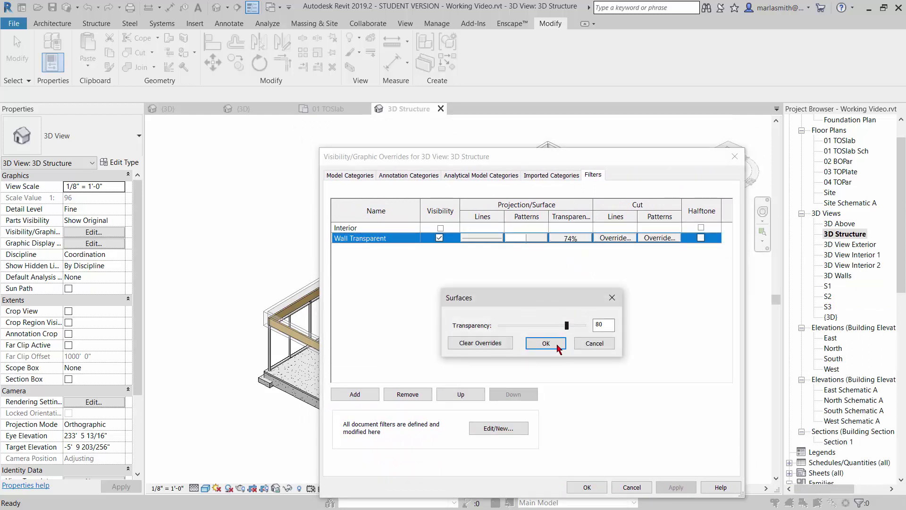
pyautogui.click(557, 344)
pyautogui.click(587, 487)
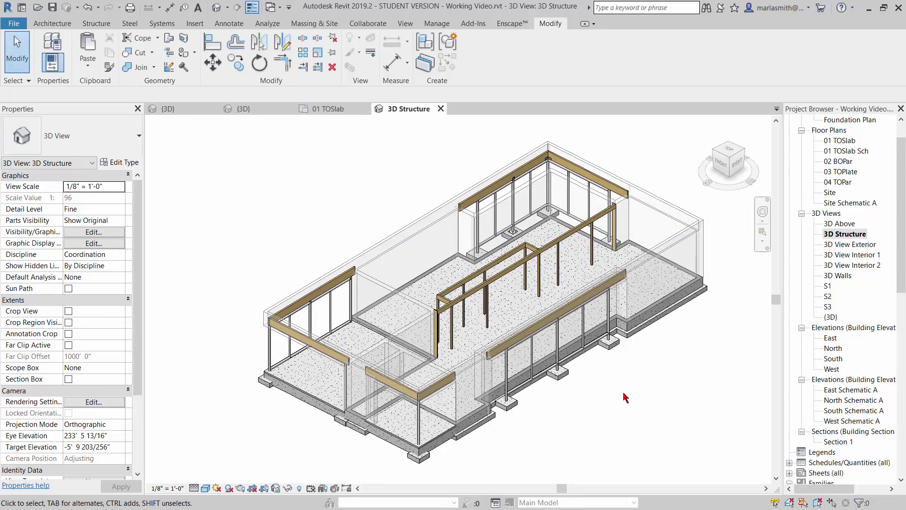
# - Select the central, left and front foundation slabs and hide them as elements in the 3D Structure view
pyautogui.click(443, 274)
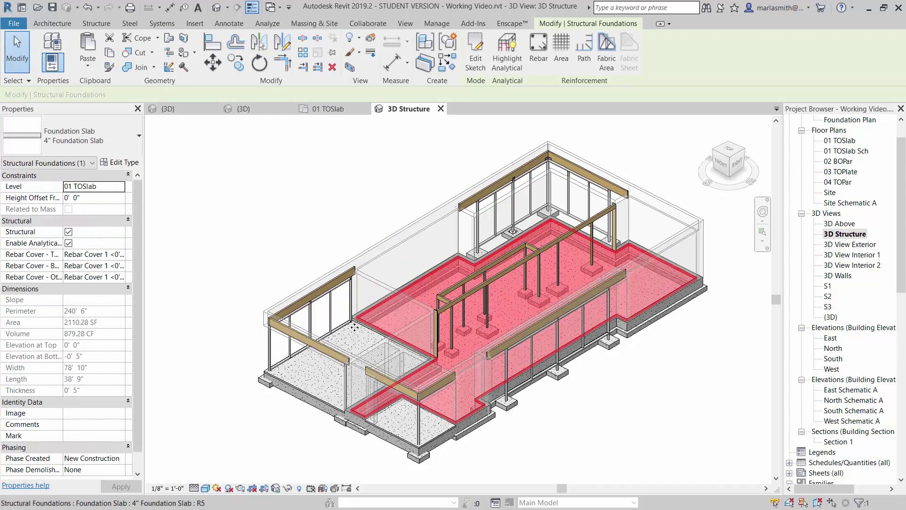
pyautogui.keyDown('ctrl'); pyautogui.click(316, 394); pyautogui.keyUp('ctrl')
pyautogui.keyDown('ctrl'); pyautogui.click(395, 433); pyautogui.keyUp('ctrl')
pyautogui.keyDown('ctrl'); pyautogui.click(395, 433); pyautogui.keyUp('ctrl')
pyautogui.rightClick(395, 433)
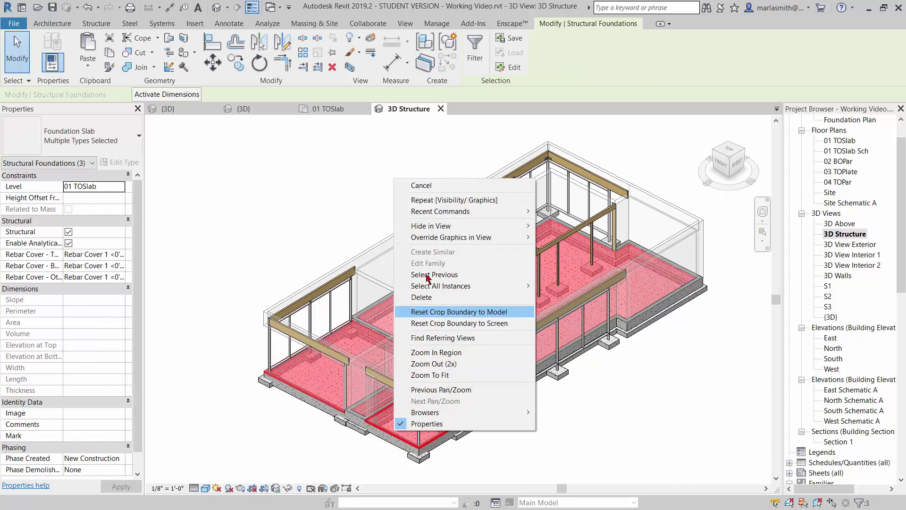
pyautogui.moveTo(431, 227)
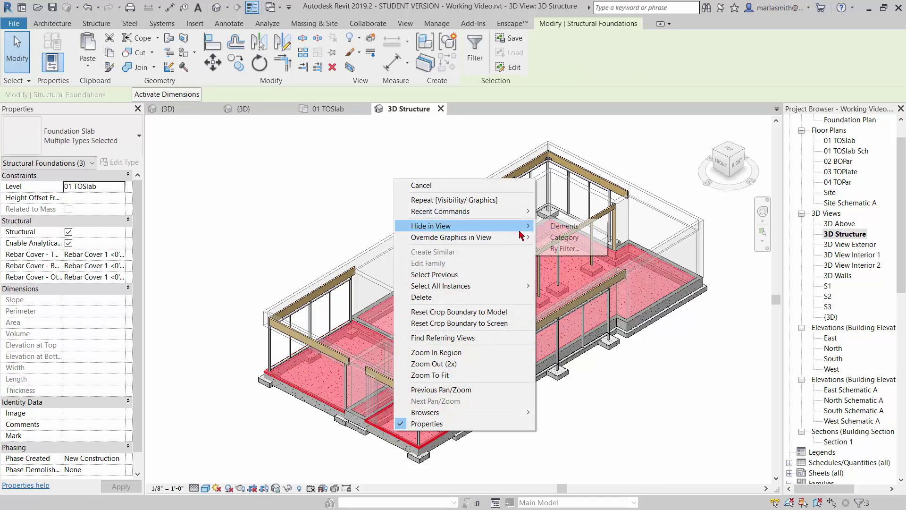
pyautogui.click(562, 226)
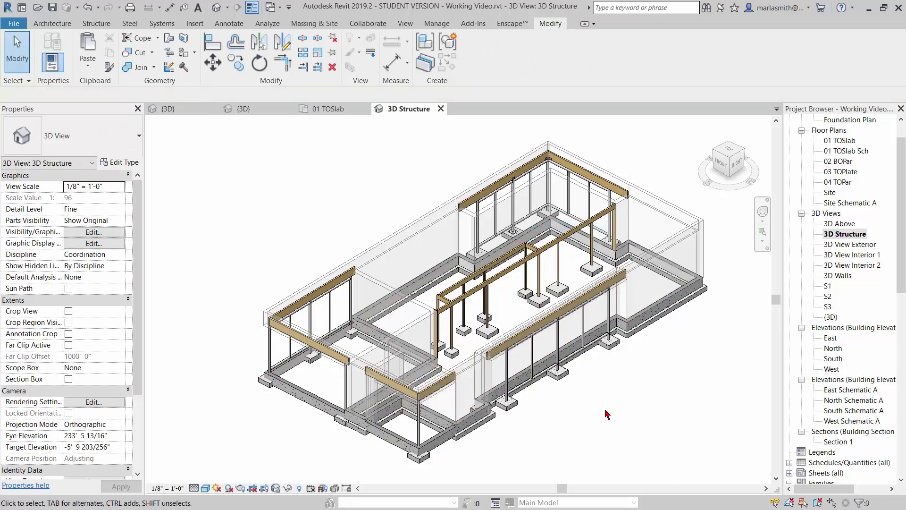